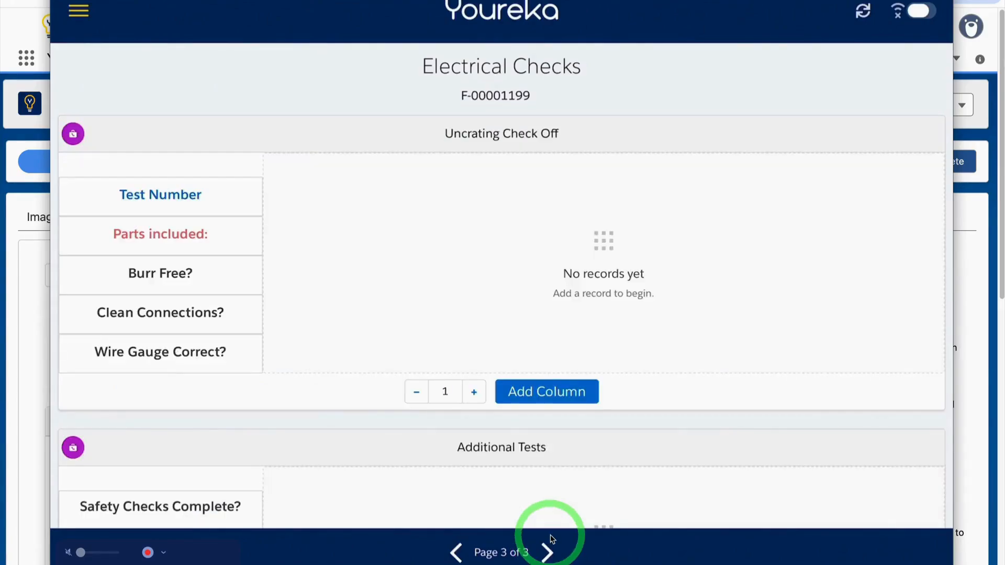
Step: Look over the empty test tables, and add one column to the Uncrating Check Off table
{"action": "scroll", "coordinate": [551, 539], "scroll_direction": "down", "scroll_amount": 7}
{"action": "scroll", "coordinate": [551, 539], "scroll_direction": "up", "scroll_amount": 4}
{"action": "scroll", "coordinate": [551, 539], "scroll_direction": "up", "scroll_amount": 4}
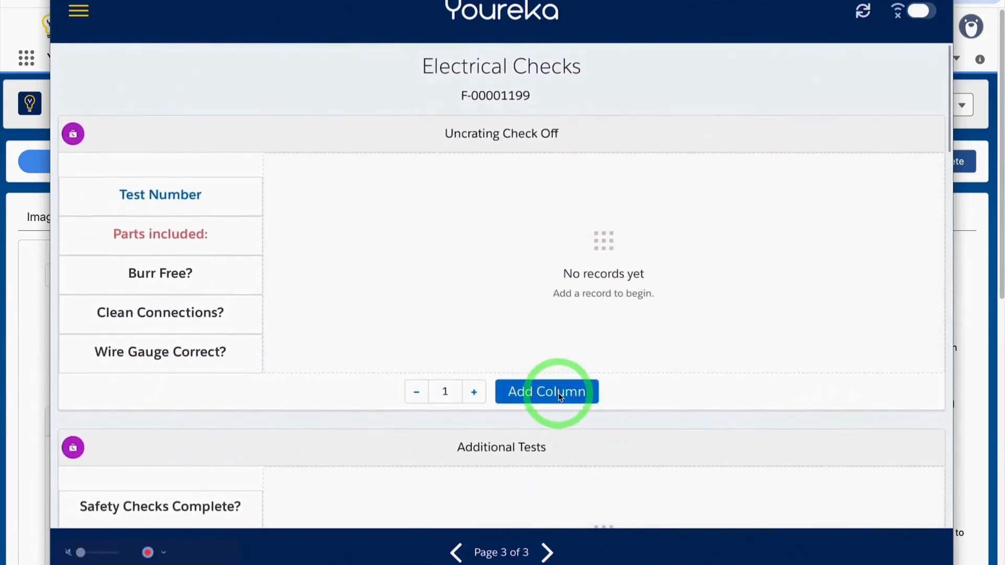
{"action": "scroll", "coordinate": [558, 394], "scroll_direction": "down", "scroll_amount": 2}
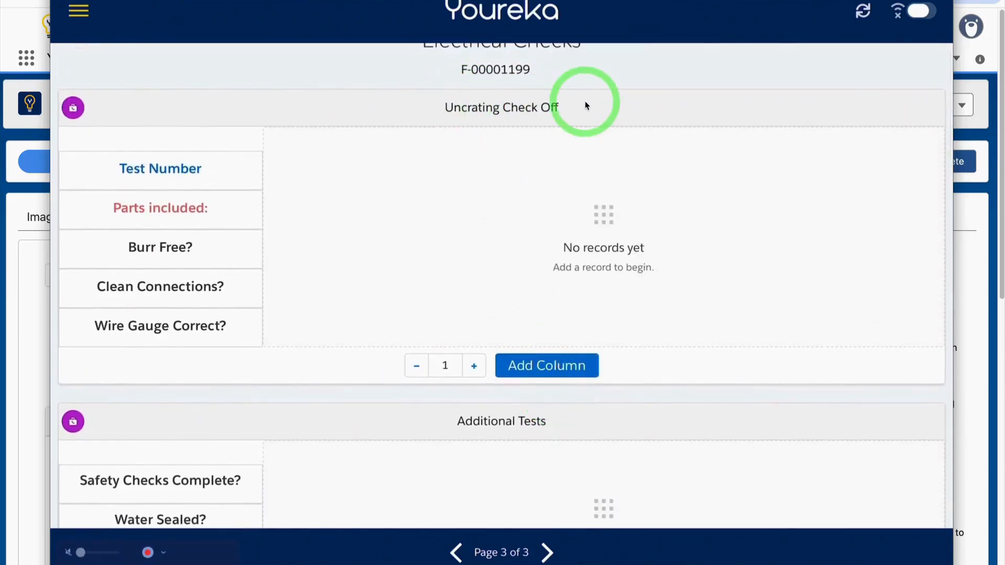
{"action": "scroll", "coordinate": [507, 115], "scroll_direction": "down", "scroll_amount": 4}
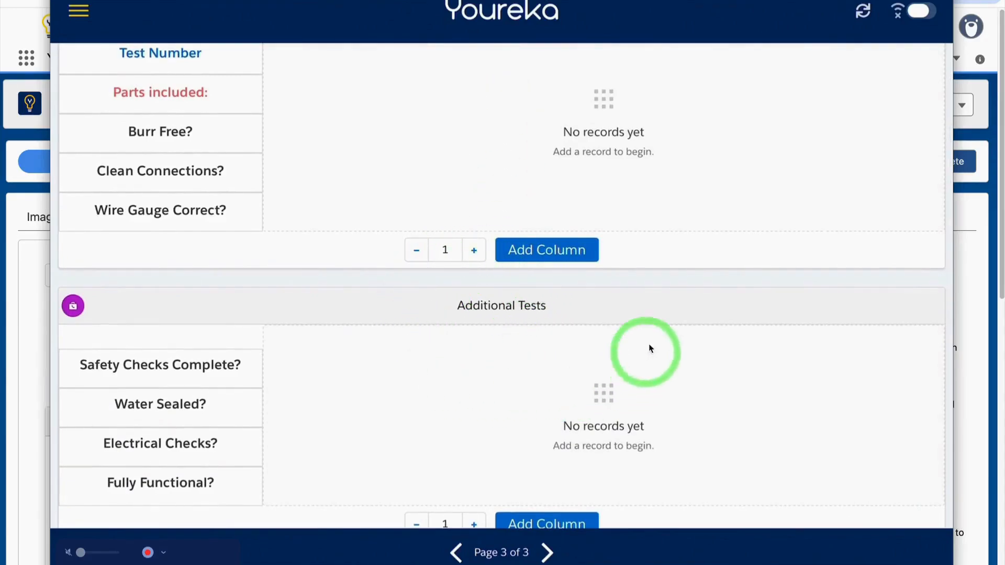
{"action": "left_click", "coordinate": [550, 253]}
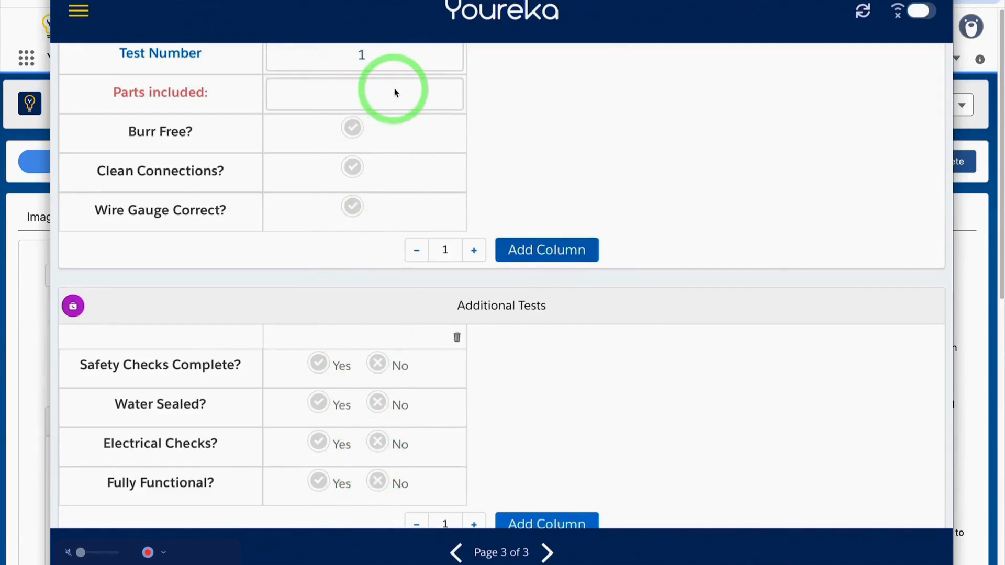
Step: Add three more columns at once to the Uncrating Check Off table
{"action": "left_click", "coordinate": [453, 251]}
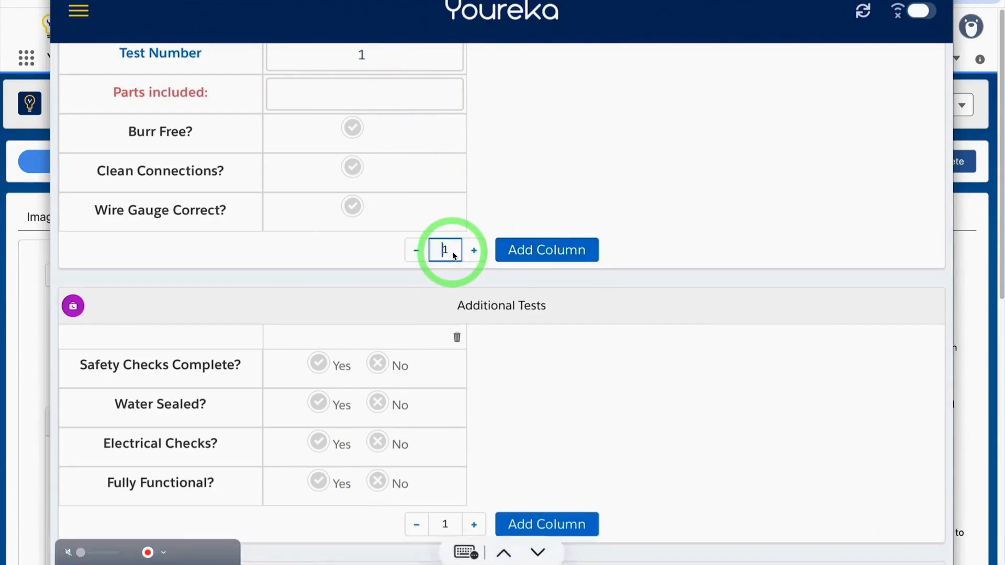
{"action": "key", "text": "BackSpace"}
{"action": "type", "text": "2"}
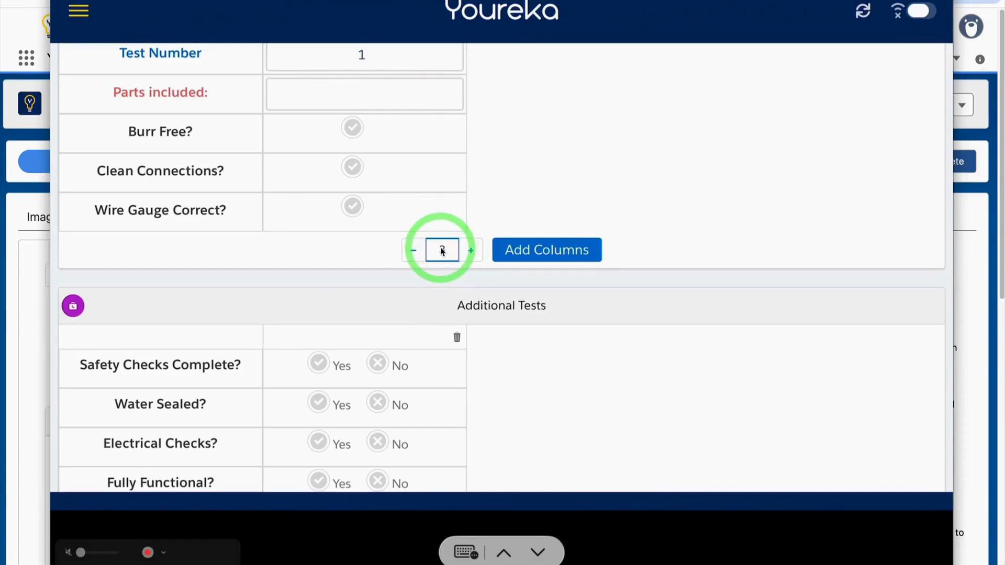
{"action": "left_click", "coordinate": [532, 254]}
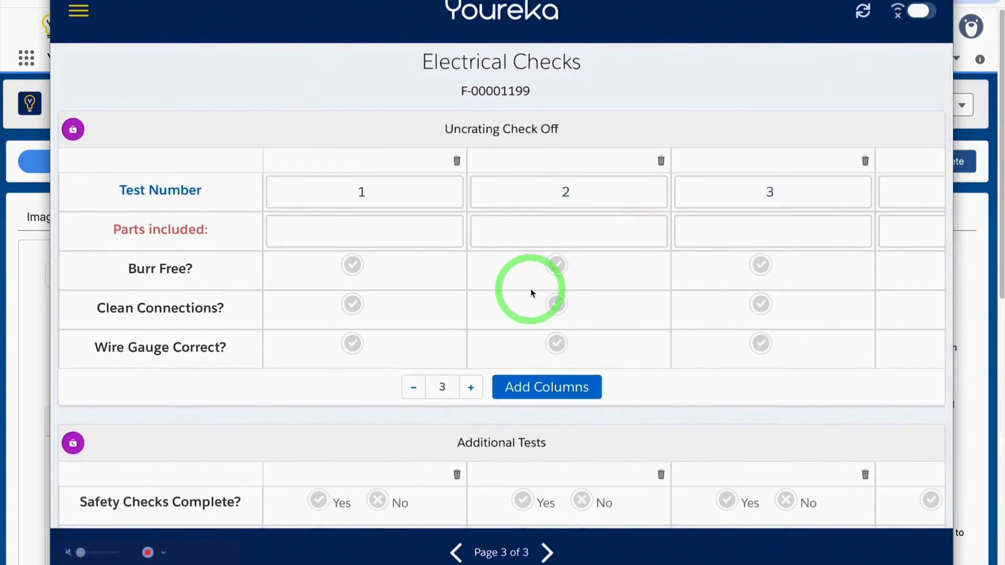
Step: Examine the added columns across the Uncrating Check Off and Additional Tests tables
{"action": "scroll", "coordinate": [531, 293], "scroll_direction": "right", "scroll_amount": 3}
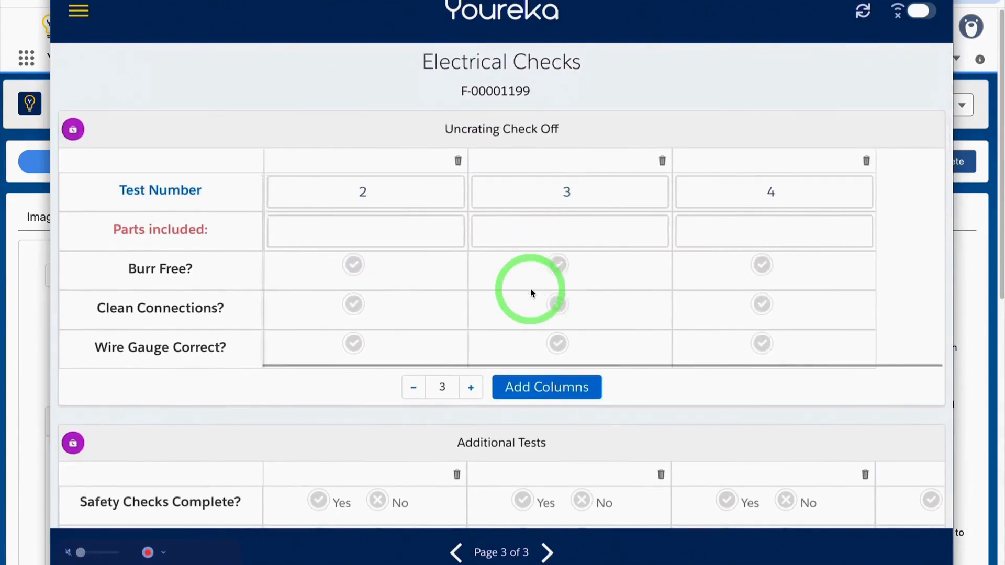
{"action": "scroll", "coordinate": [531, 293], "scroll_direction": "left", "scroll_amount": 3}
{"action": "scroll", "coordinate": [532, 293], "scroll_direction": "down", "scroll_amount": 5}
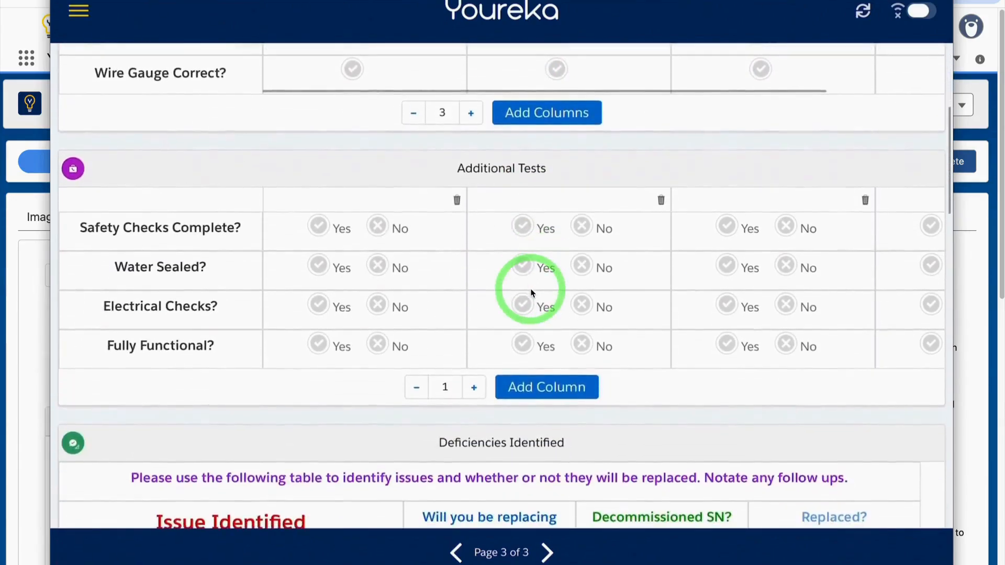
{"action": "scroll", "coordinate": [531, 293], "scroll_direction": "right", "scroll_amount": 2}
{"action": "scroll", "coordinate": [531, 293], "scroll_direction": "left", "scroll_amount": 2}
{"action": "scroll", "coordinate": [532, 293], "scroll_direction": "right", "scroll_amount": 2}
{"action": "scroll", "coordinate": [532, 293], "scroll_direction": "left", "scroll_amount": 2}
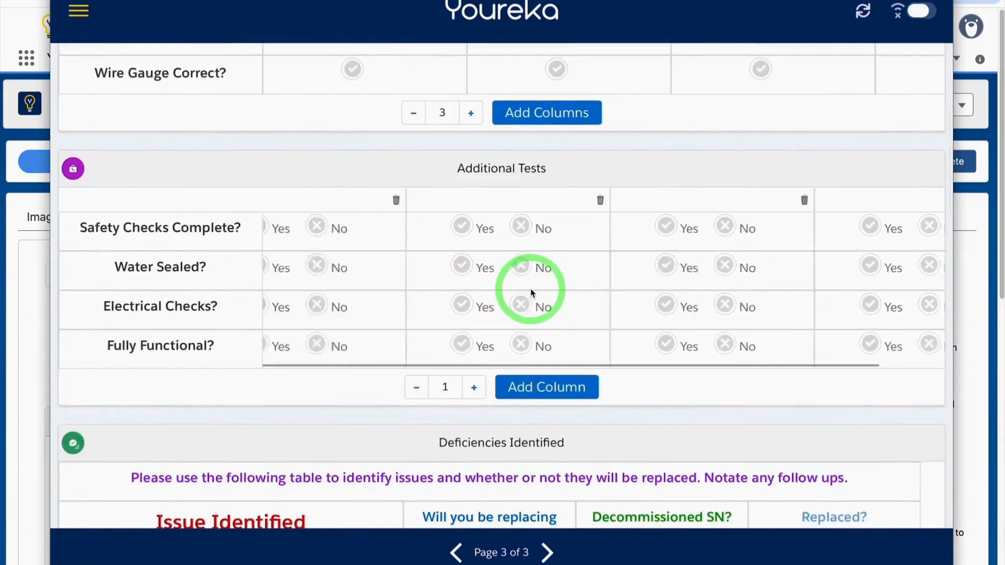
Step: Delete the column for test number 4 from the Uncrating Check Off table and check the linked Additional Tests table
{"action": "scroll", "coordinate": [532, 293], "scroll_direction": "up", "scroll_amount": 4}
{"action": "scroll", "coordinate": [531, 293], "scroll_direction": "up", "scroll_amount": 1}
{"action": "scroll", "coordinate": [532, 293], "scroll_direction": "right", "scroll_amount": 3}
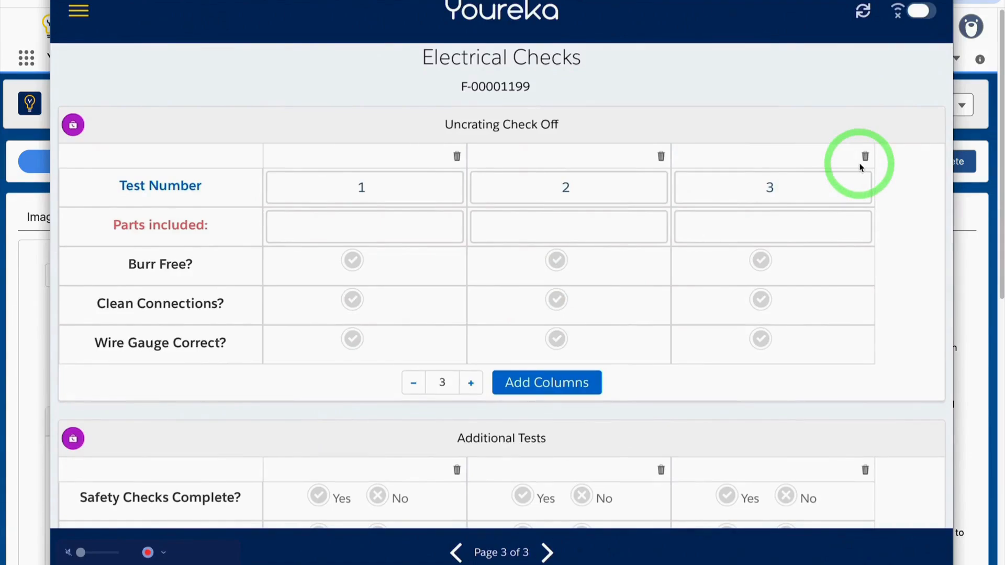
{"action": "scroll", "coordinate": [860, 167], "scroll_direction": "down", "scroll_amount": 3}
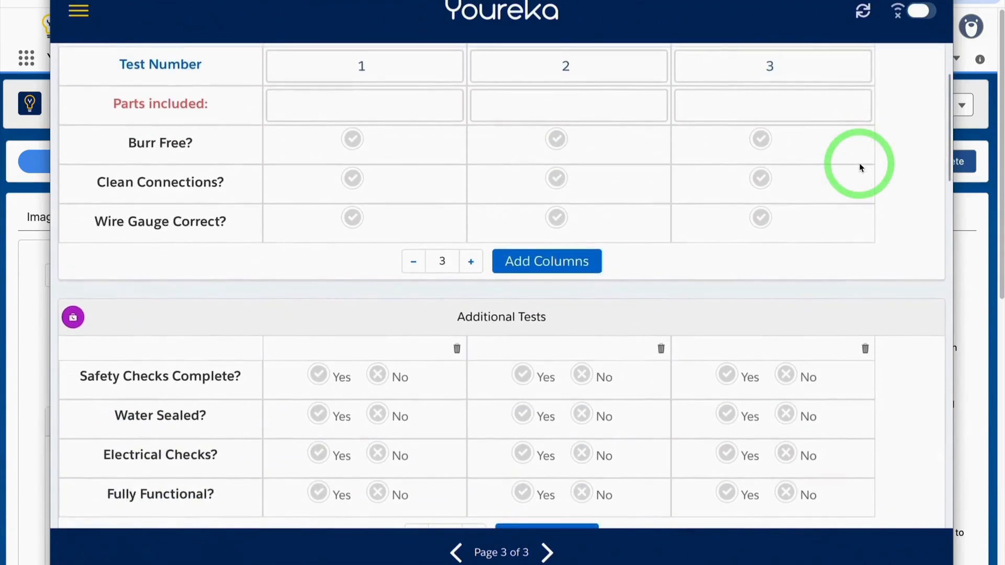
{"action": "scroll", "coordinate": [861, 167], "scroll_direction": "up", "scroll_amount": 3}
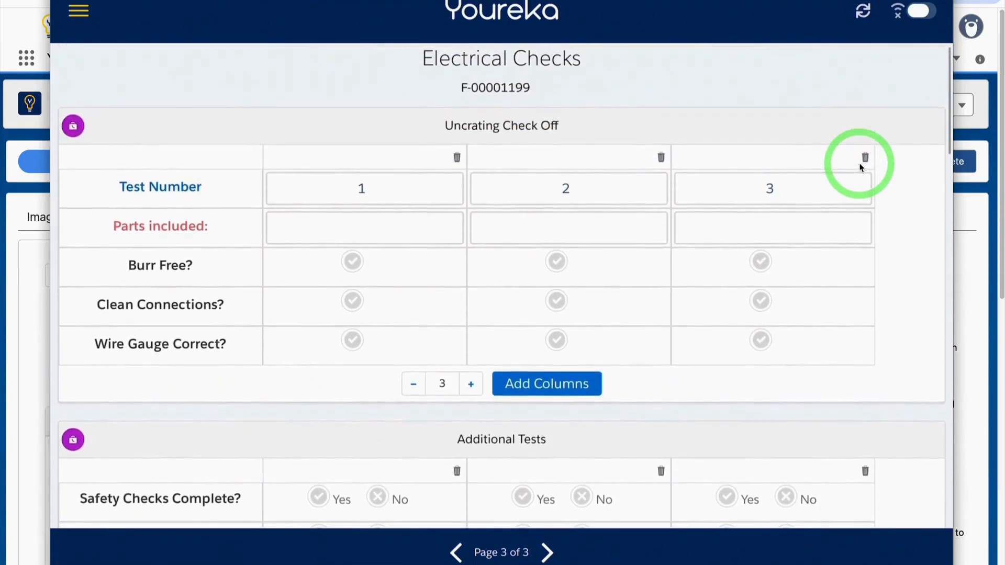
Step: Fill in Parts included with 12, 123 and 1234 for tests 1, 2 and 3
{"action": "left_click", "coordinate": [378, 234]}
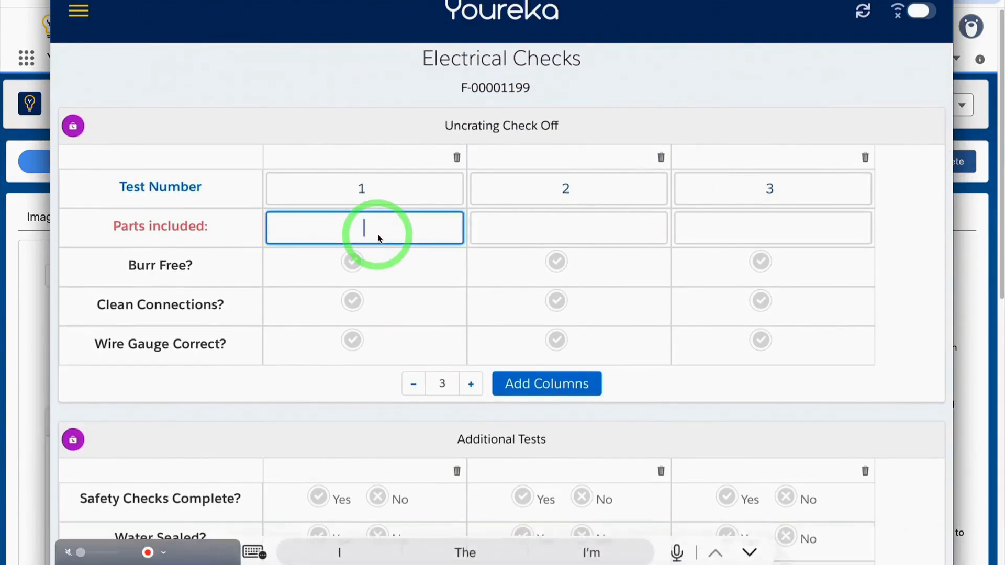
{"action": "type", "text": "12"}
{"action": "key", "text": "Tab"}
{"action": "type", "text": "123"}
{"action": "key", "text": "Tab"}
{"action": "type", "text": "1234"}
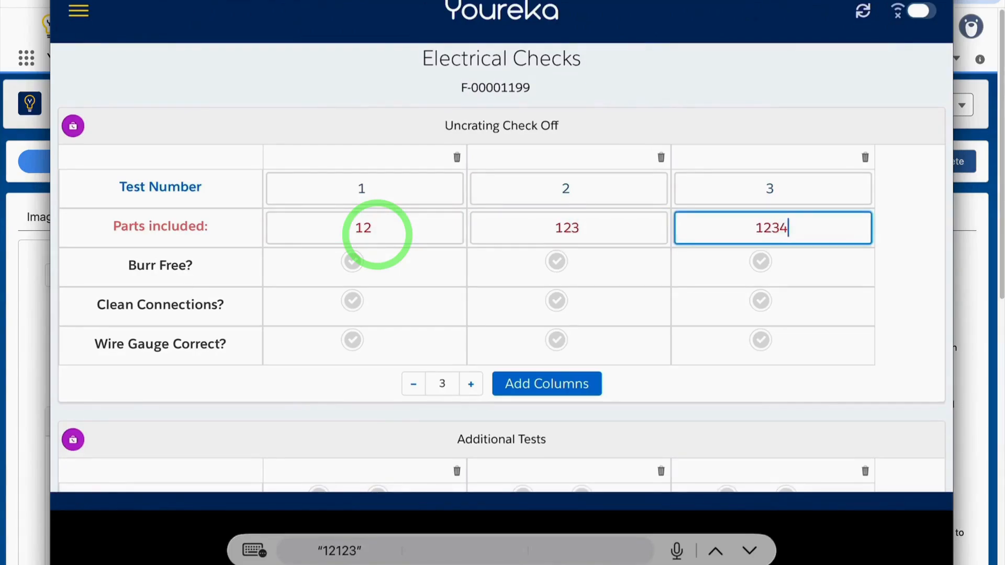
{"action": "key", "text": "Tab"}
Step: Mark Burr Free, Clean Connections and Wire Gauge Correct for all three tests, and answer Yes to every Additional Tests check
{"action": "left_click", "coordinate": [352, 261]}
{"action": "left_click", "coordinate": [352, 300]}
{"action": "left_click", "coordinate": [354, 350]}
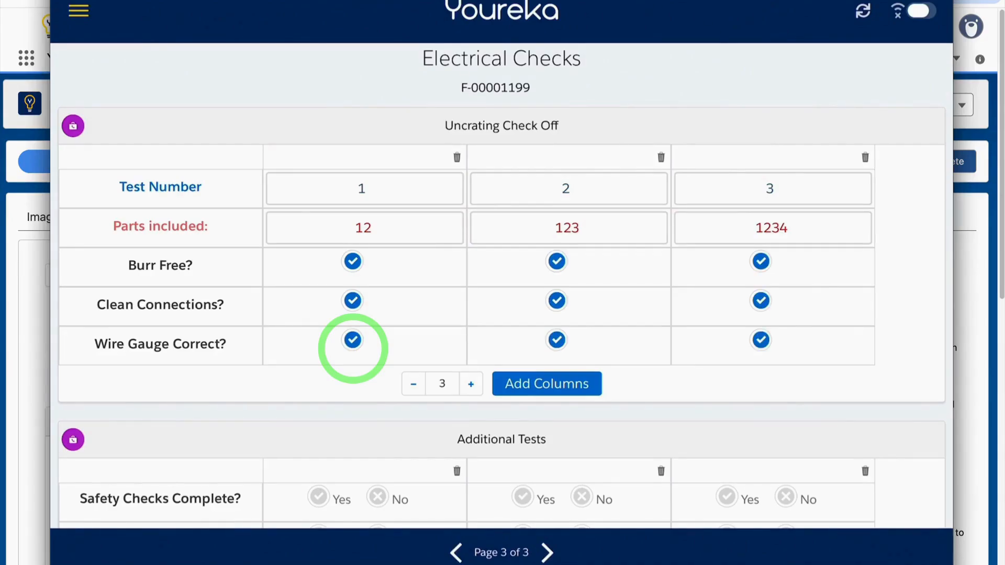
{"action": "scroll", "coordinate": [353, 348], "scroll_direction": "down", "scroll_amount": 6}
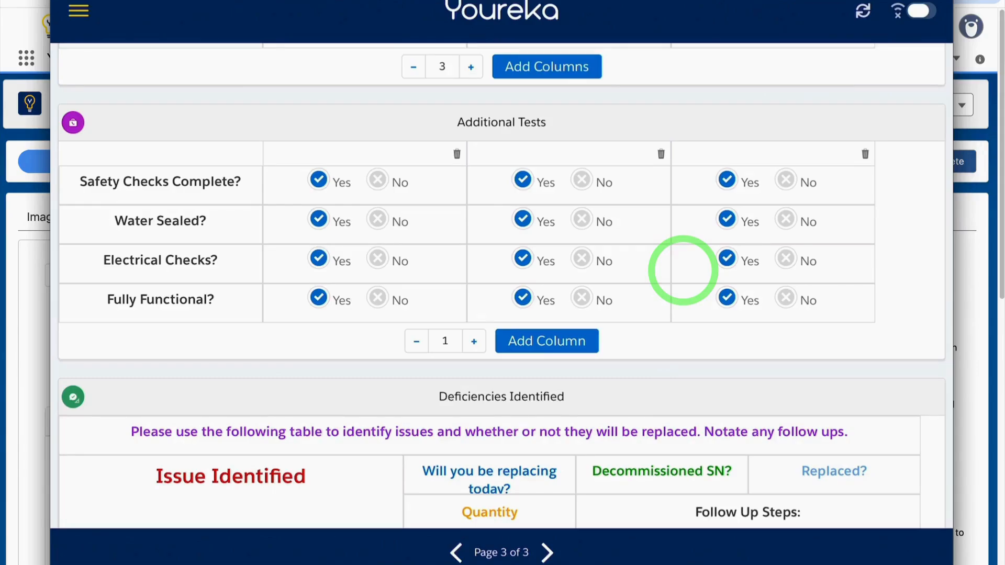
Step: Dictate and save the identified issue: a couple of finishing issues, nothing preventing correct functioning, but the QA team can do a little bit better
{"action": "scroll", "coordinate": [683, 270], "scroll_direction": "down", "scroll_amount": 6}
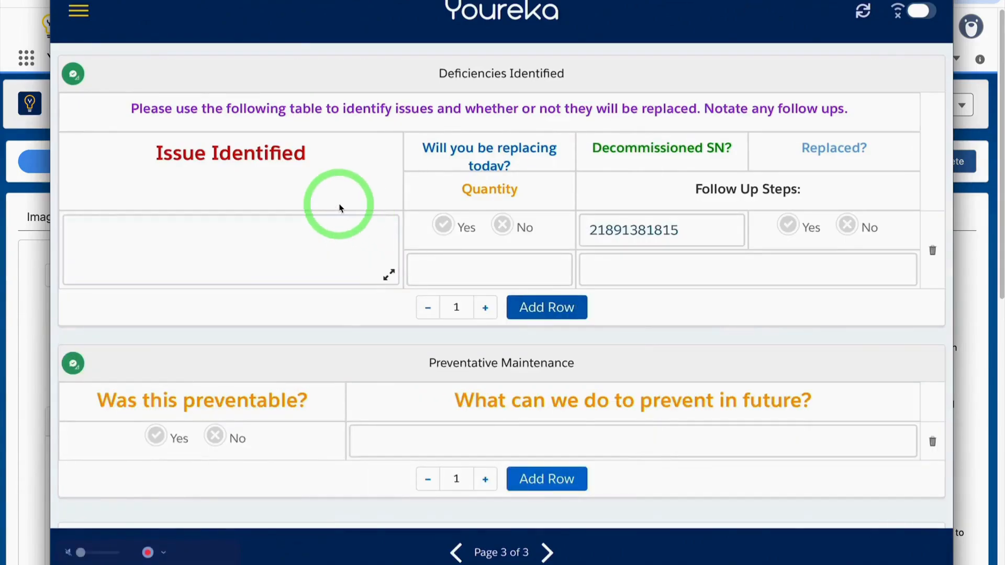
{"action": "left_click", "coordinate": [308, 264]}
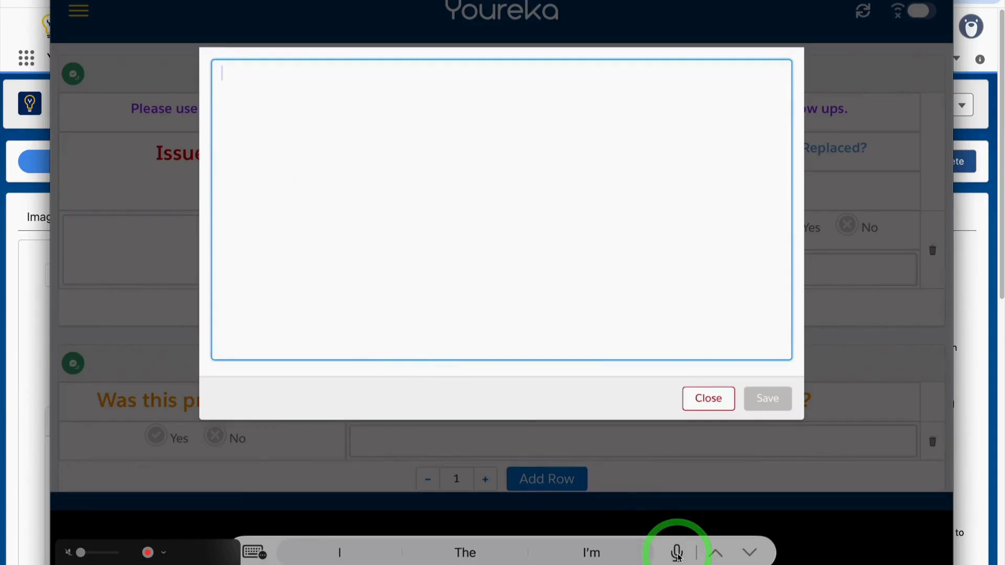
{"action": "left_click", "coordinate": [677, 554]}
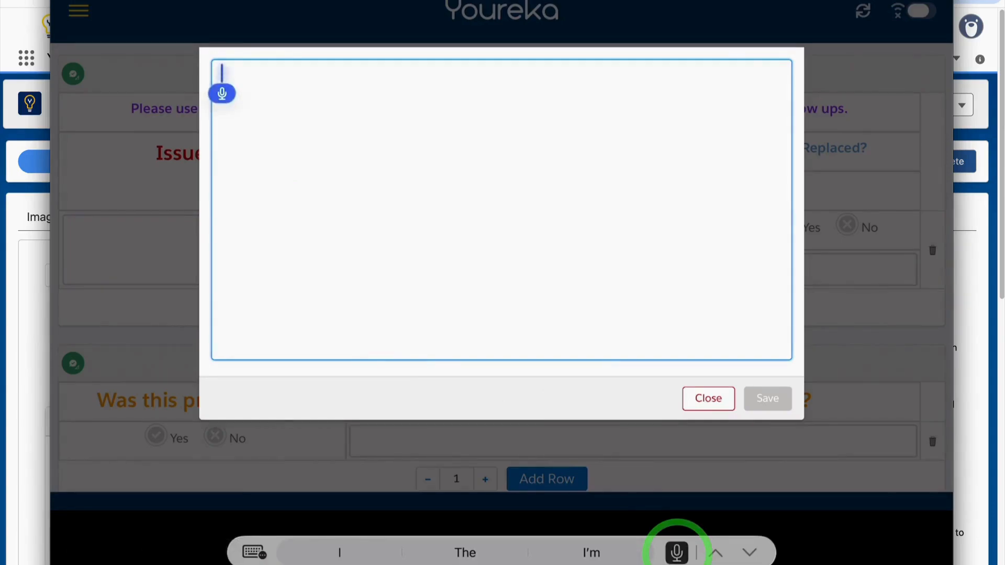
{"action": "type", "text": "There were a couple of finishing issues on this particular piece of equipment. Nothing that"}
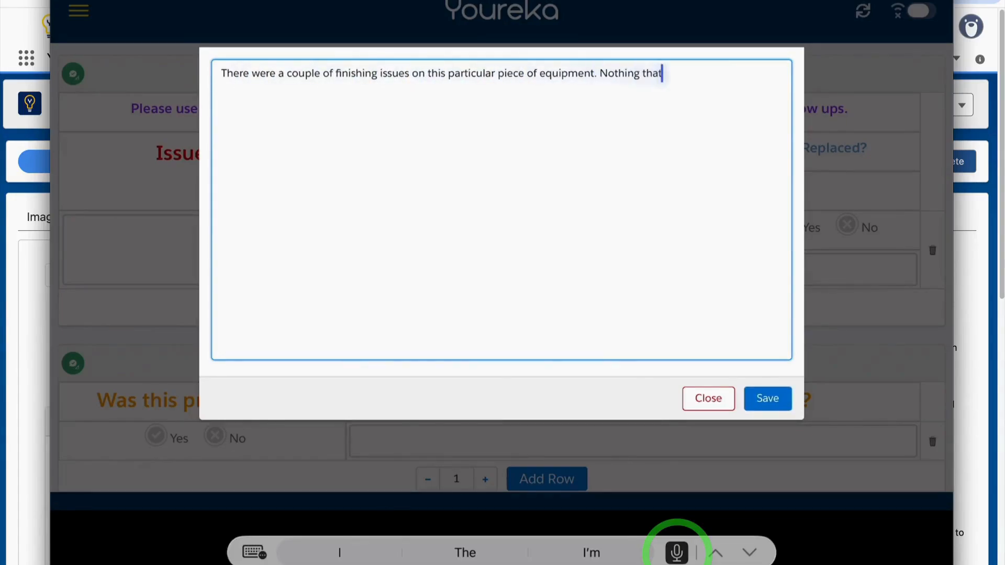
{"action": "type", "text": " is going to"}
{"action": "type", "text": " prevent it from functioning correctly, but I think"}
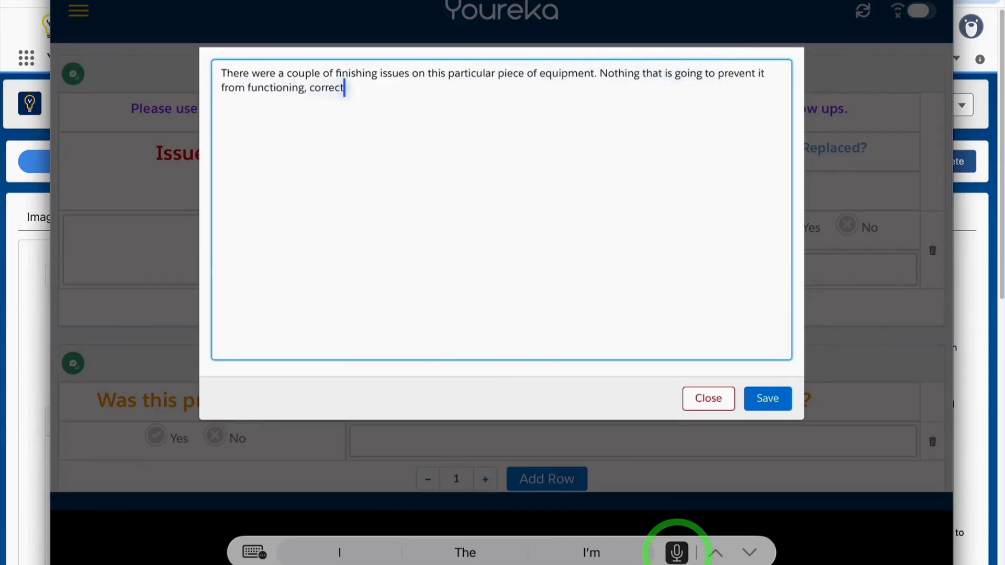
{"action": "type", "text": " that our QA team can do a little bit better."}
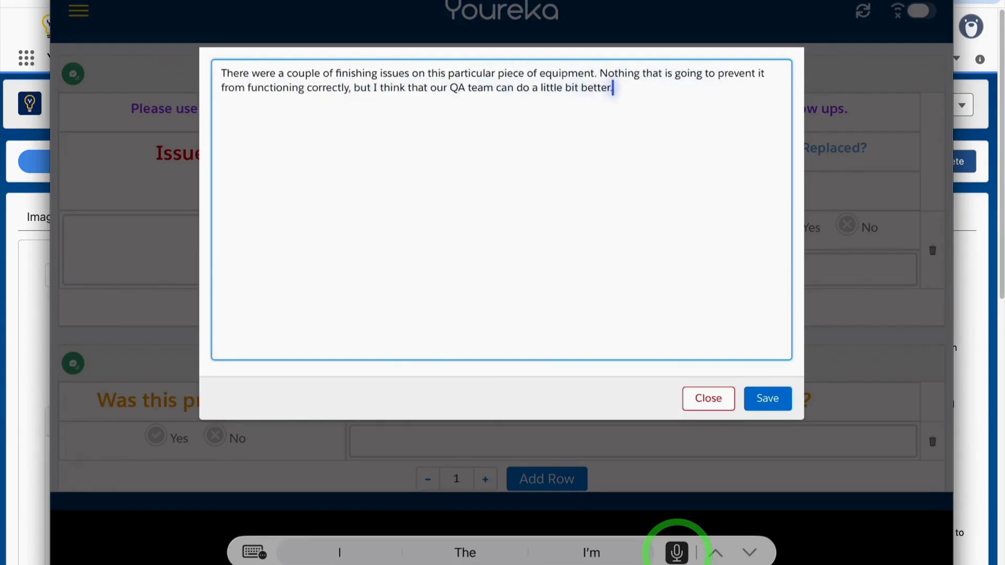
{"action": "left_click", "coordinate": [768, 398]}
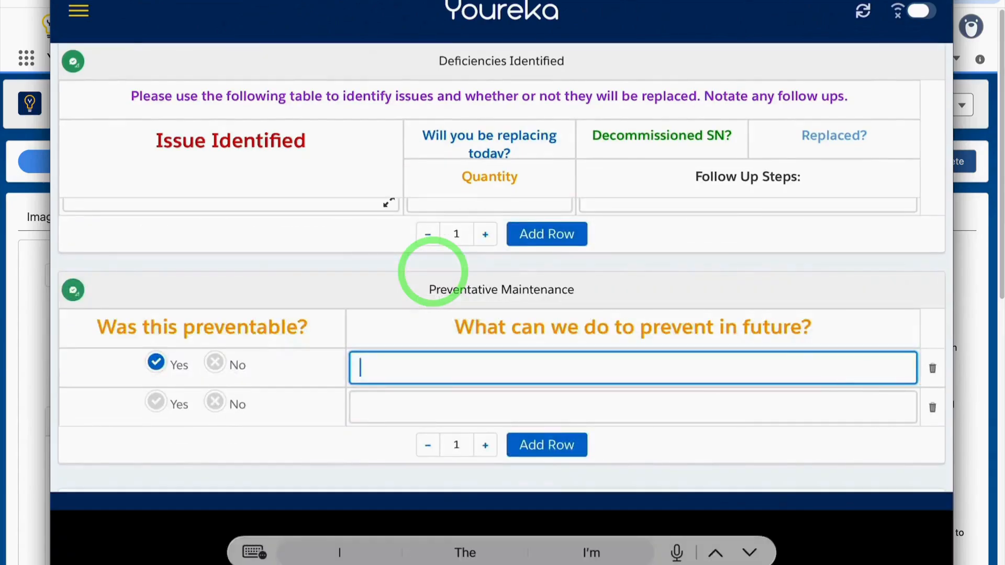
Step: Enter "Need better finish QA" as the prevention in the first Preventative Maintenance row and answer No for preventable in the second row
{"action": "type", "text": "Need"}
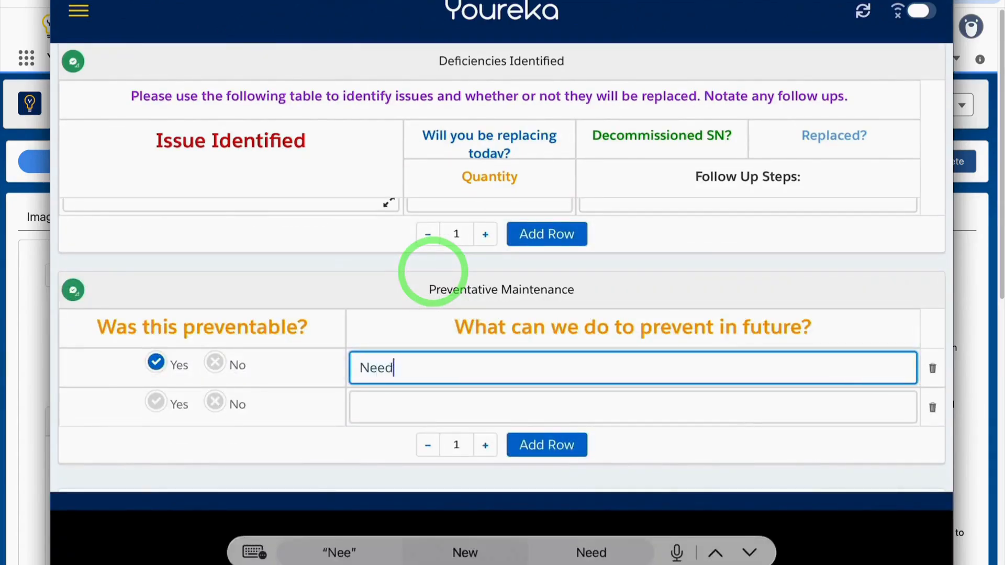
{"action": "type", "text": " better finish "}
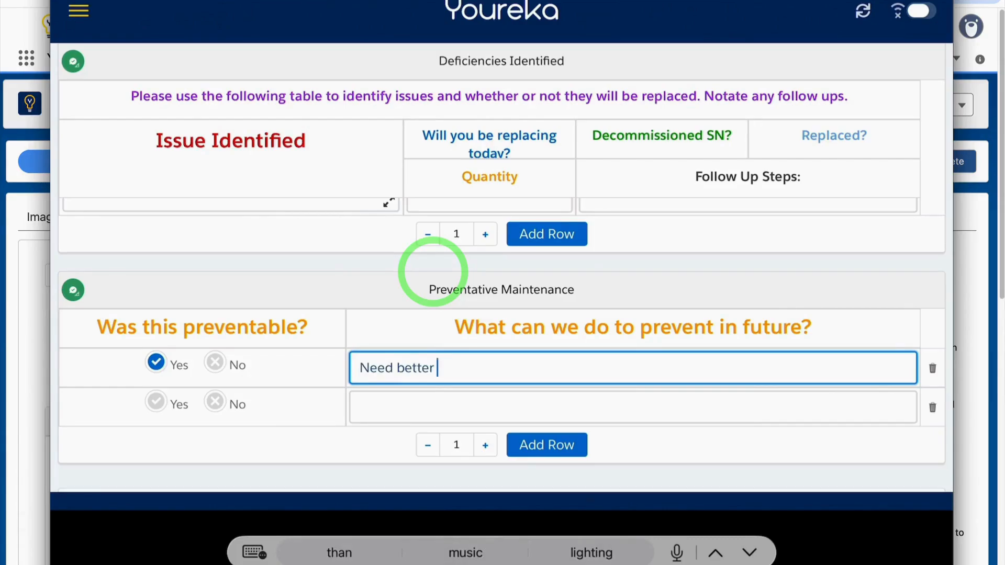
{"action": "type", "text": "QA"}
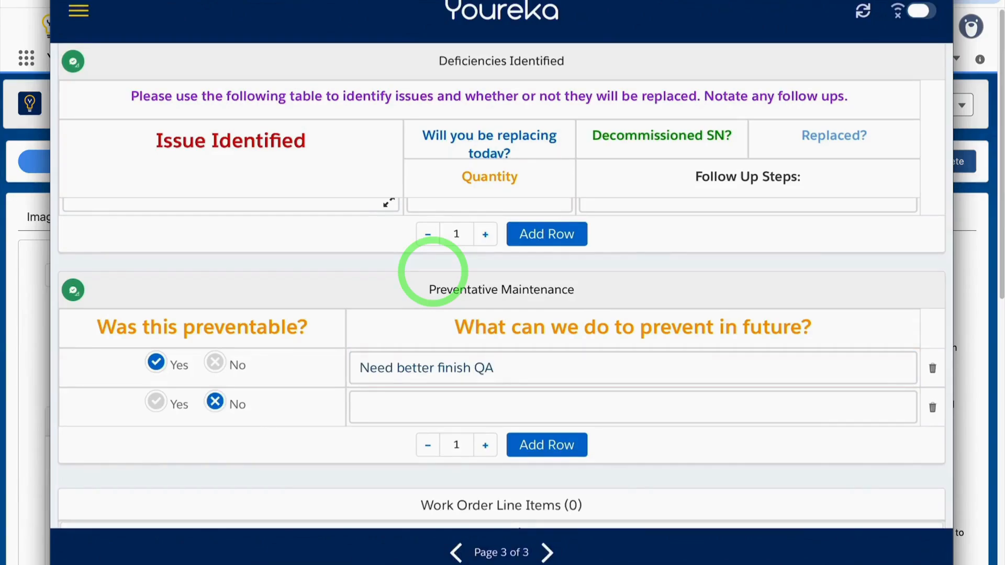
Step: Review the filled-in tables on the Electrical Checks page, from Preventative Maintenance back up to Uncrating Check Off
{"action": "scroll", "coordinate": [432, 272], "scroll_direction": "down", "scroll_amount": 2}
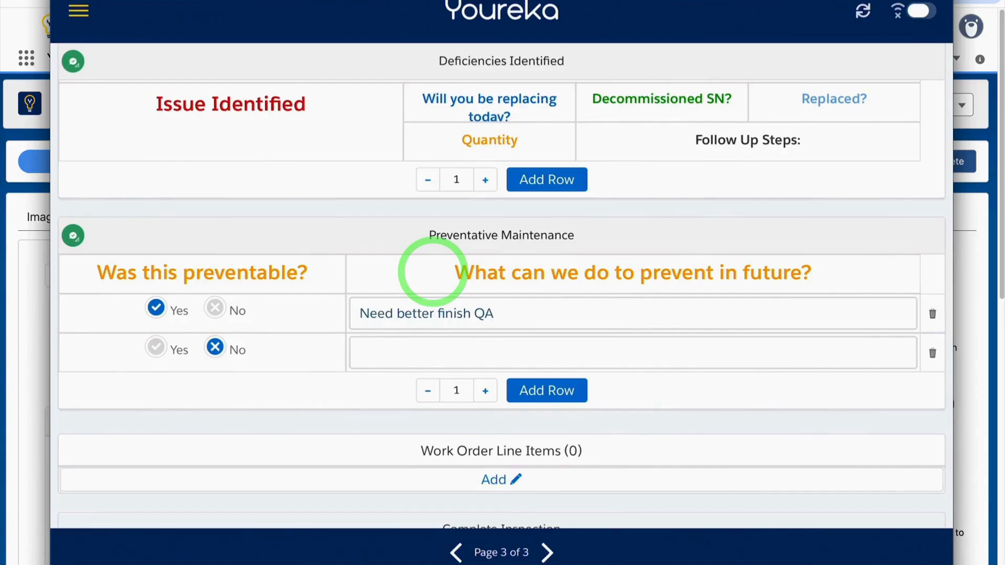
{"action": "scroll", "coordinate": [433, 272], "scroll_direction": "up", "scroll_amount": 10}
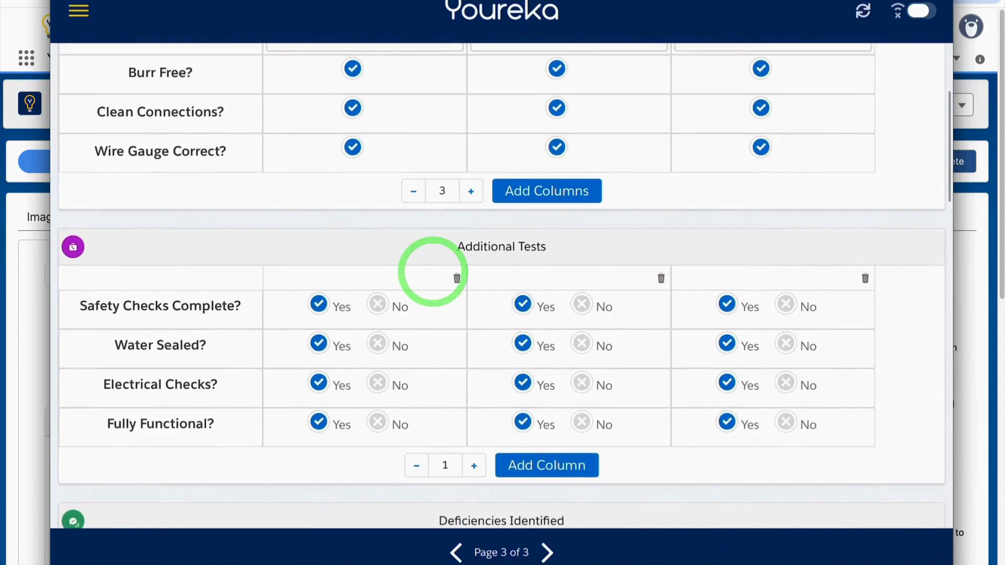
{"action": "scroll", "coordinate": [433, 272], "scroll_direction": "up", "scroll_amount": 5}
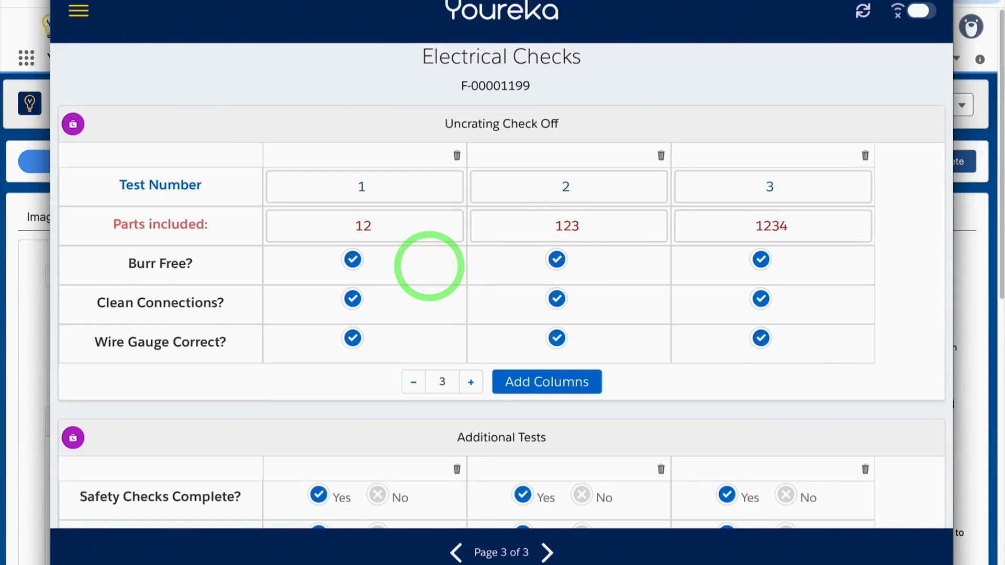
Step: Switch to the submitted Electrical Checks form in the browser and review its answers down to the Additional Tests table
{"action": "left_click", "coordinate": [16, 203]}
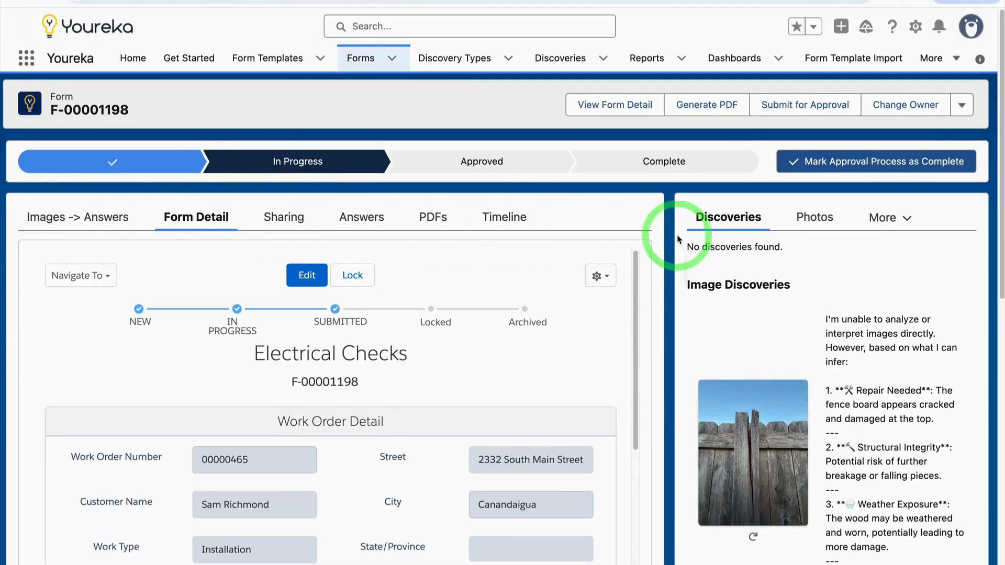
{"action": "scroll", "coordinate": [676, 230], "scroll_direction": "down", "scroll_amount": 5}
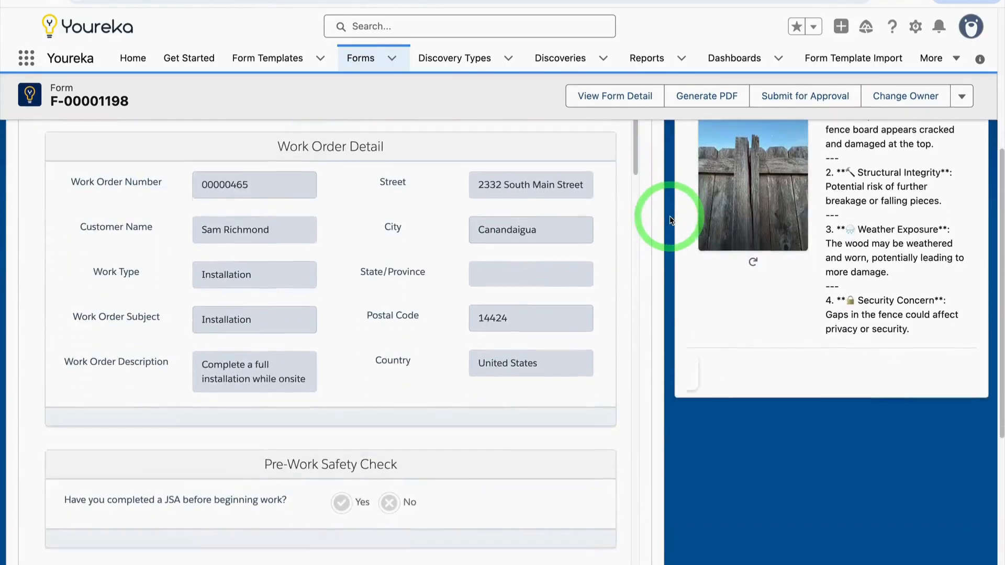
{"action": "scroll", "coordinate": [671, 219], "scroll_direction": "down", "scroll_amount": 5}
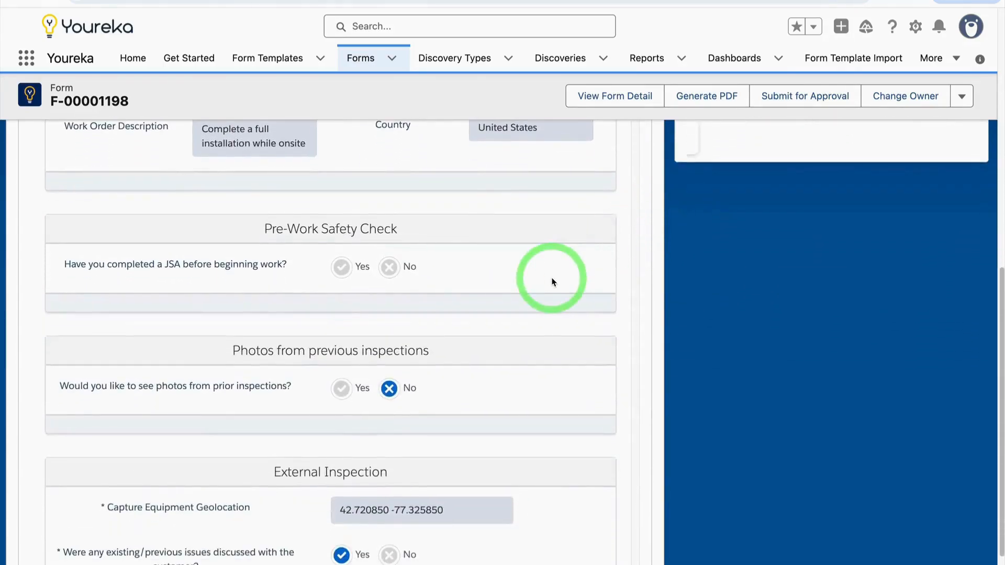
{"action": "scroll", "coordinate": [552, 282], "scroll_direction": "down", "scroll_amount": 14}
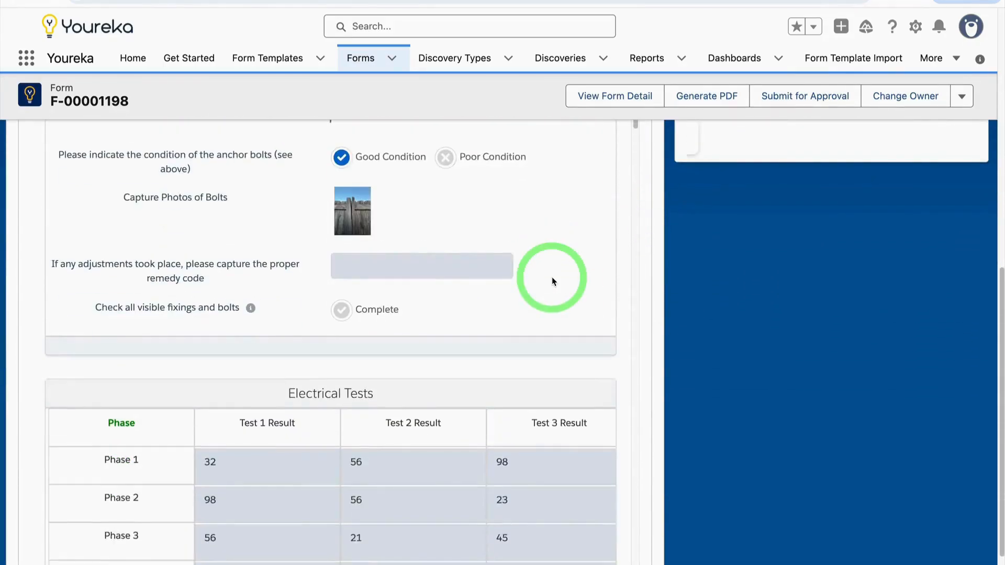
{"action": "scroll", "coordinate": [552, 282], "scroll_direction": "down", "scroll_amount": 15}
{"action": "scroll", "coordinate": [552, 281], "scroll_direction": "down", "scroll_amount": 9}
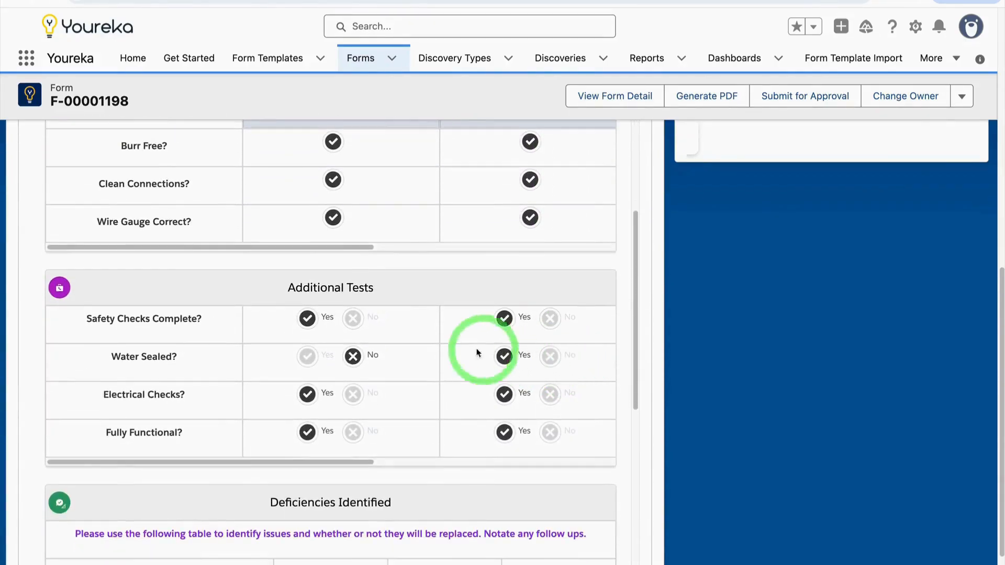
Step: Inspect the side-scrolling test columns of the Additional Tests and Uncrating Check Off tables in the submitted form
{"action": "left_click_drag", "start_coordinate": [348, 459], "coordinate": [212, 444]}
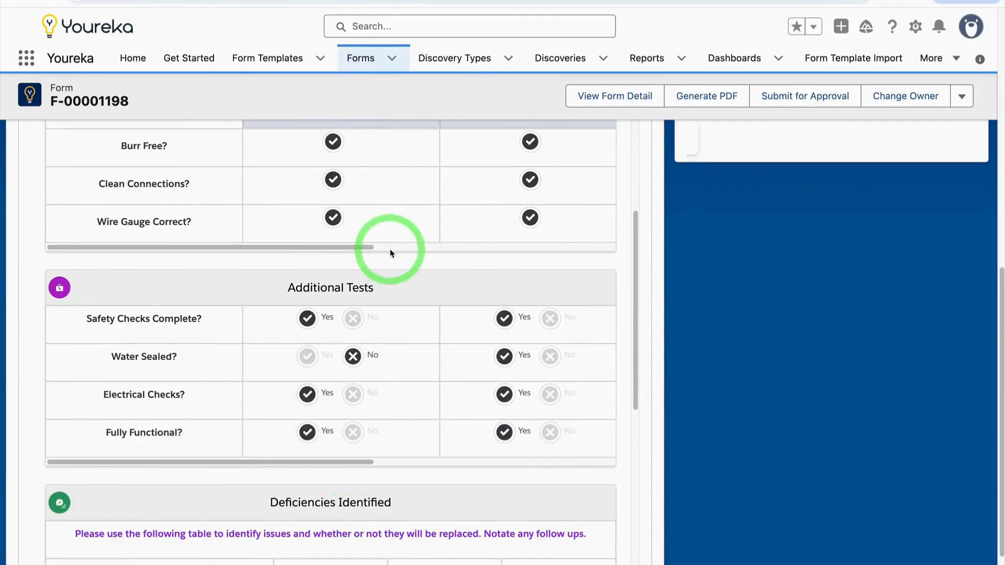
{"action": "scroll", "coordinate": [395, 283], "scroll_direction": "up", "scroll_amount": 4}
{"action": "left_click_drag", "start_coordinate": [332, 456], "coordinate": [256, 448]}
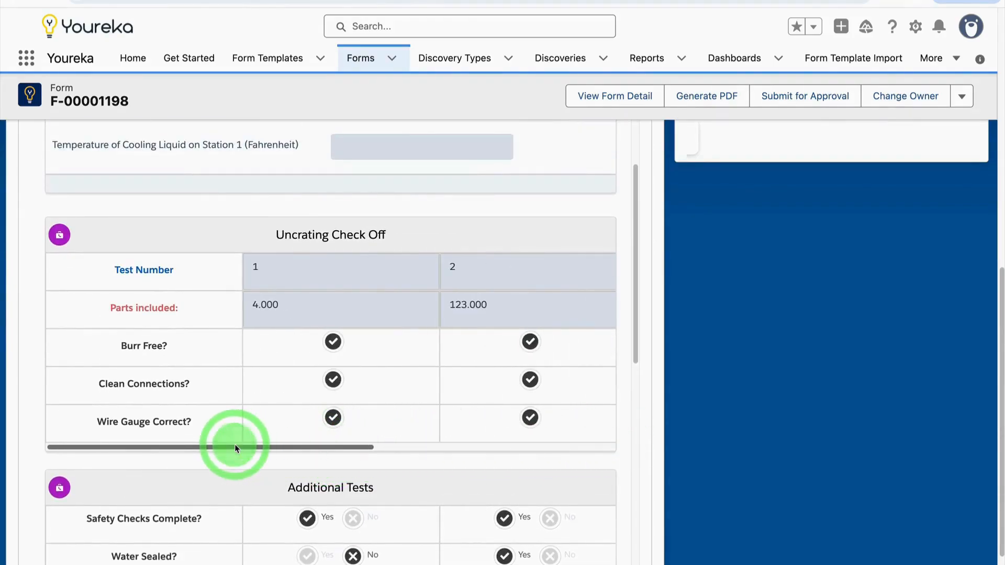
{"action": "mouse_move", "coordinate": [638, 226]}
{"action": "left_mouse_down"}
{"action": "mouse_move", "coordinate": [643, 307]}
{"action": "mouse_move", "coordinate": [644, 211]}
{"action": "left_mouse_up"}
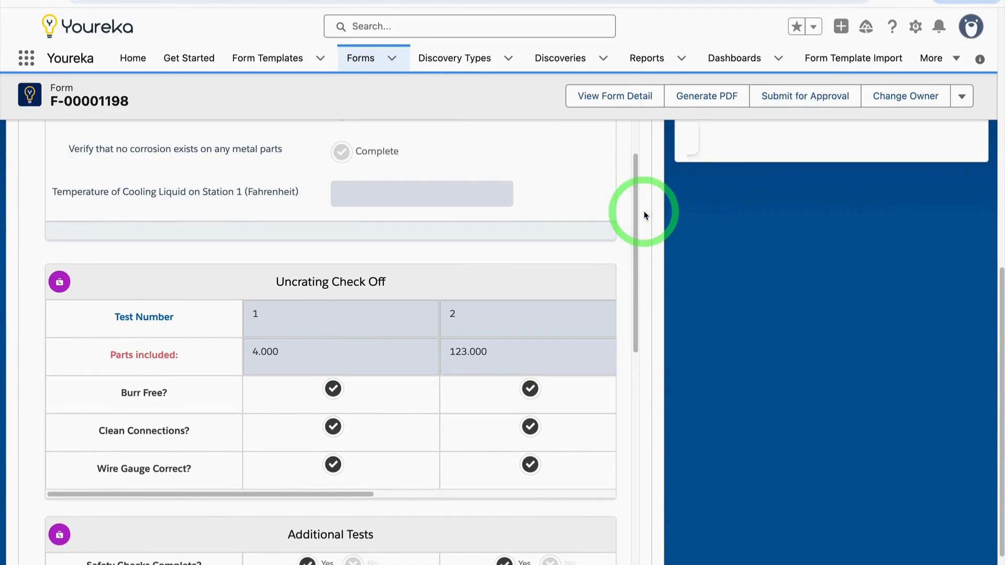
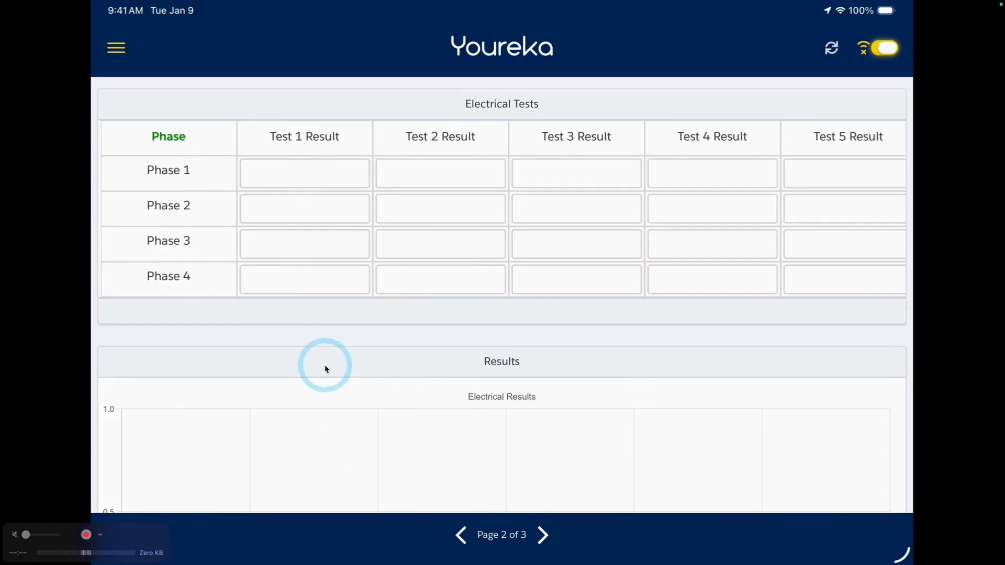
Step: Fill the Phase 1 row of the Electrical Tests table with 67, 87, 67, 65, 45, 65 and 45 for Tests 1 to 7
{"action": "scroll", "coordinate": [325, 369], "scroll_direction": "down", "scroll_amount": 2}
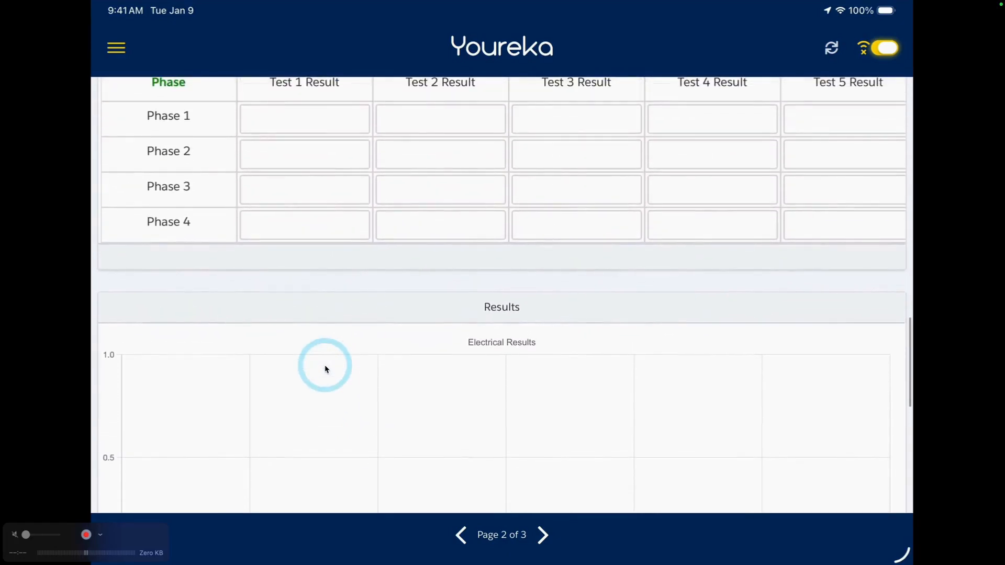
{"action": "key", "text": "Tab"}
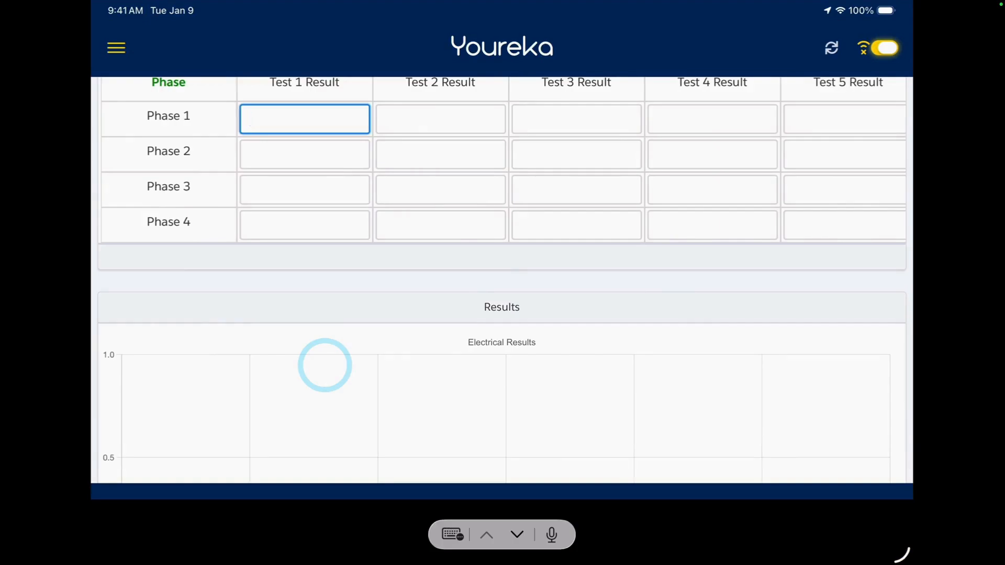
{"action": "type", "text": "67"}
{"action": "key", "text": "Tab"}
{"action": "type", "text": "87"}
{"action": "key", "text": "Tab"}
{"action": "type", "text": "67"}
{"action": "key", "text": "Tab"}
{"action": "type", "text": "65"}
{"action": "key", "text": "Tab"}
{"action": "type", "text": "45"}
{"action": "key", "text": "Tab"}
{"action": "type", "text": "65"}
{"action": "key", "text": "Tab"}
{"action": "type", "text": "45"}
{"action": "key", "text": "Tab"}
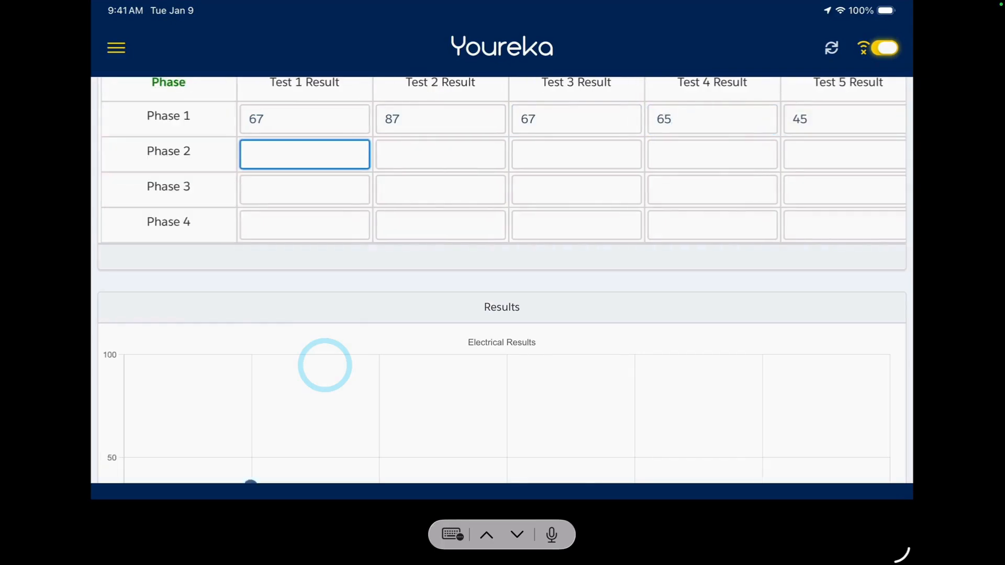
Step: Fill the Phase 2 row with 34, 54, 34, 54, 34, 54 and 34 and check the Electrical Results chart
{"action": "type", "text": "34"}
{"action": "key", "text": "Tab"}
{"action": "type", "text": "54"}
{"action": "key", "text": "Tab"}
{"action": "type", "text": "34"}
{"action": "key", "text": "Tab"}
{"action": "type", "text": "54"}
{"action": "key", "text": "Tab"}
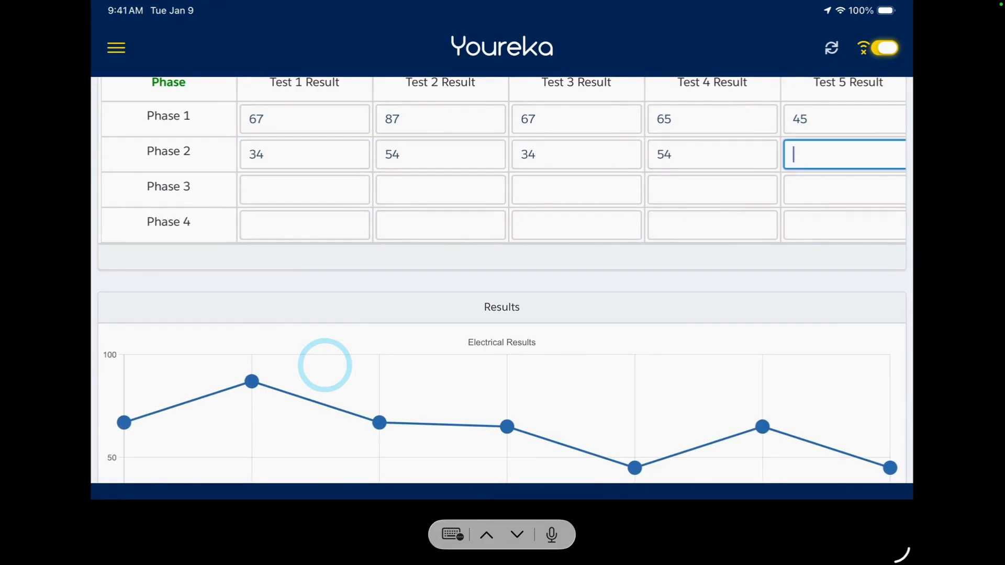
{"action": "type", "text": "34"}
{"action": "key", "text": "Tab"}
{"action": "type", "text": "54"}
{"action": "key", "text": "Tab"}
{"action": "type", "text": "34"}
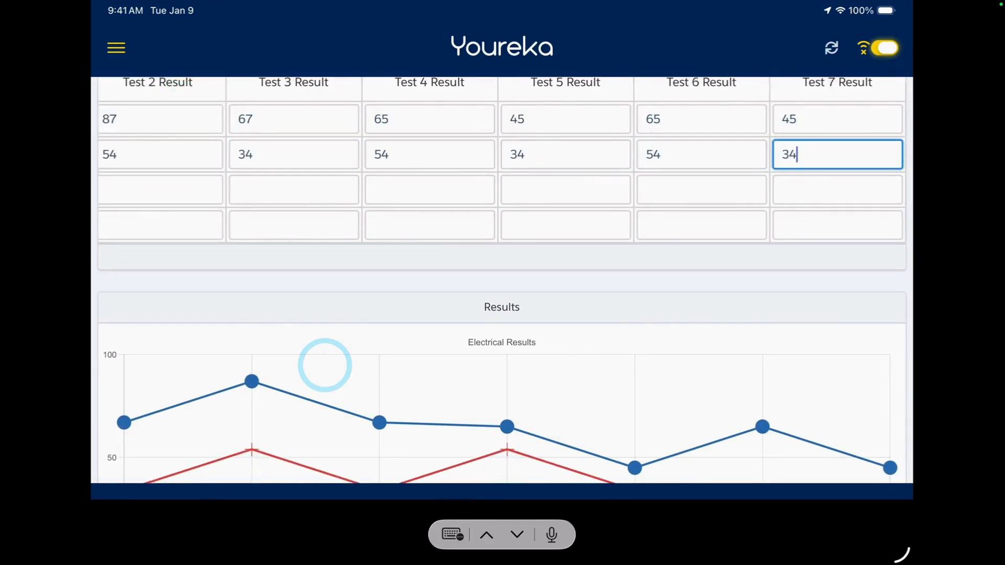
{"action": "scroll", "coordinate": [324, 365], "scroll_direction": "down", "scroll_amount": 2}
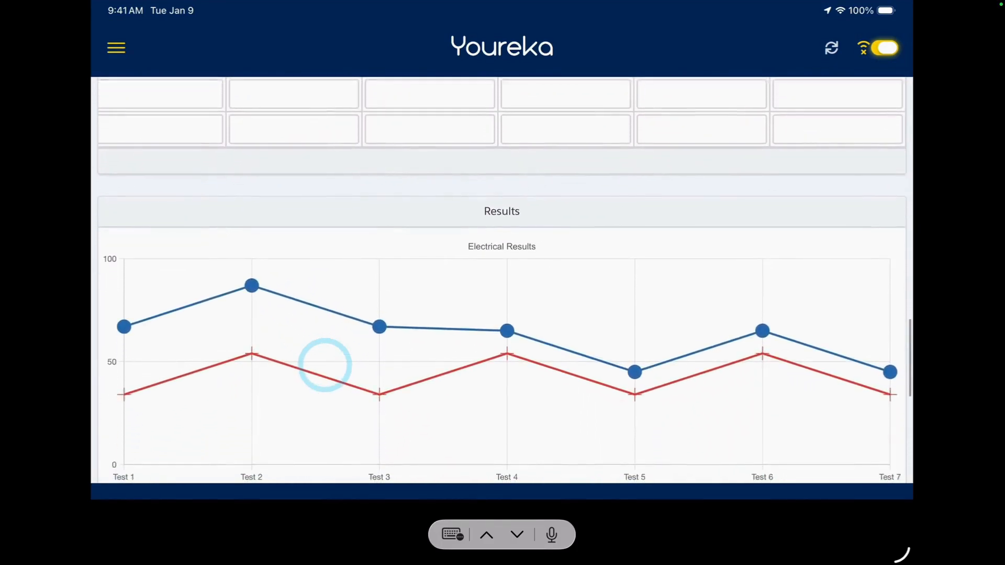
{"action": "scroll", "coordinate": [325, 365], "scroll_direction": "up", "scroll_amount": 2}
Step: Fill the Phase 3 row of Electrical Tests with 67, 76, 67, 76, 56, 54 and 34
{"action": "key", "text": "Tab"}
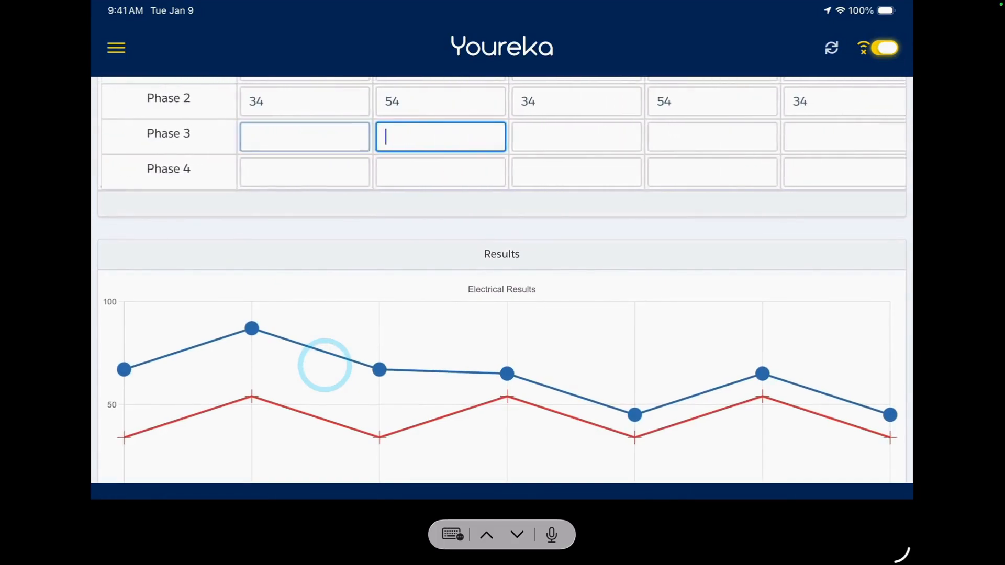
{"action": "type", "text": "67"}
{"action": "key", "text": "Tab"}
{"action": "type", "text": "76"}
{"action": "key", "text": "Tab"}
{"action": "type", "text": "67"}
{"action": "key", "text": "Tab"}
{"action": "type", "text": "76"}
{"action": "key", "text": "Tab"}
{"action": "type", "text": "56"}
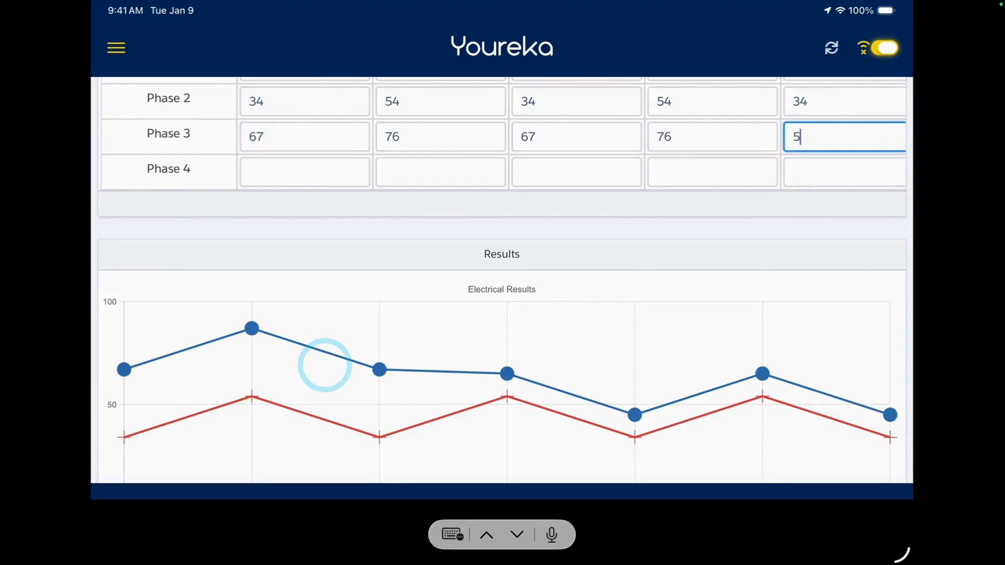
{"action": "key", "text": "Tab"}
{"action": "type", "text": "54"}
{"action": "key", "text": "Tab"}
{"action": "type", "text": "34"}
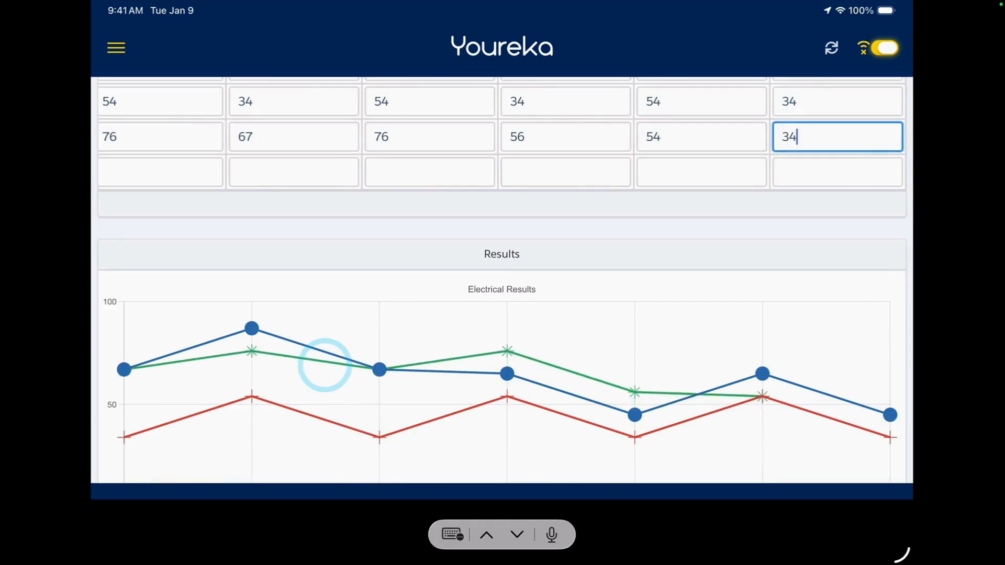
Step: Fill the Phase 4 row with 67, 123, 65, 34, 23, 76 and 78 and check the completed Electrical Results chart
{"action": "key", "text": "Tab"}
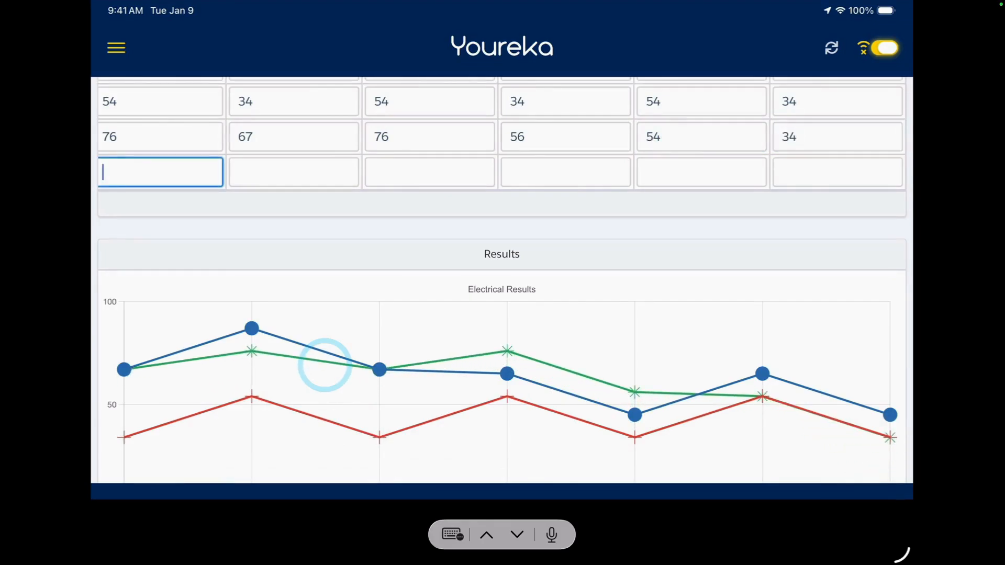
{"action": "key", "text": "shift+Tab"}
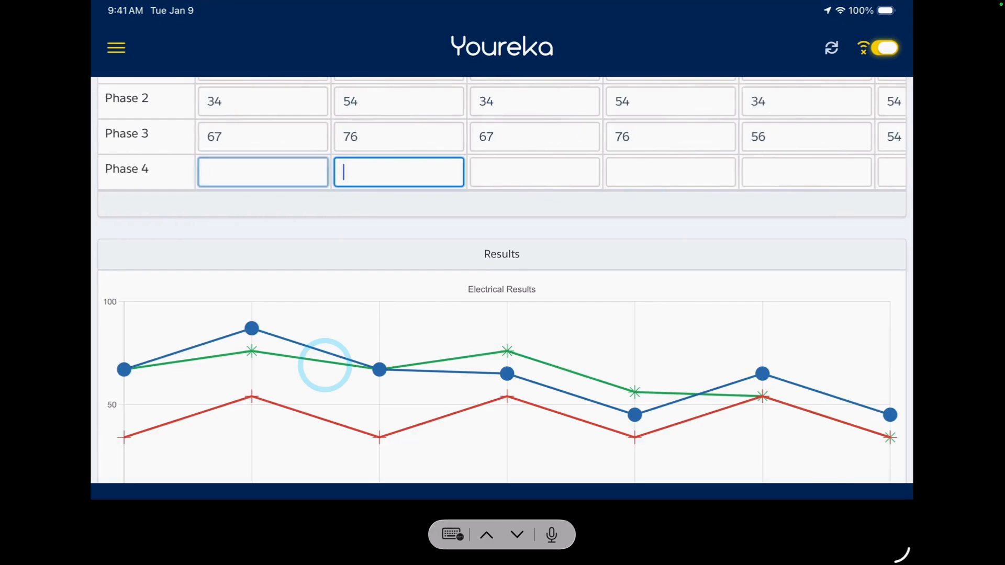
{"action": "type", "text": "67"}
{"action": "key", "text": "Tab"}
{"action": "type", "text": "123"}
{"action": "key", "text": "Tab"}
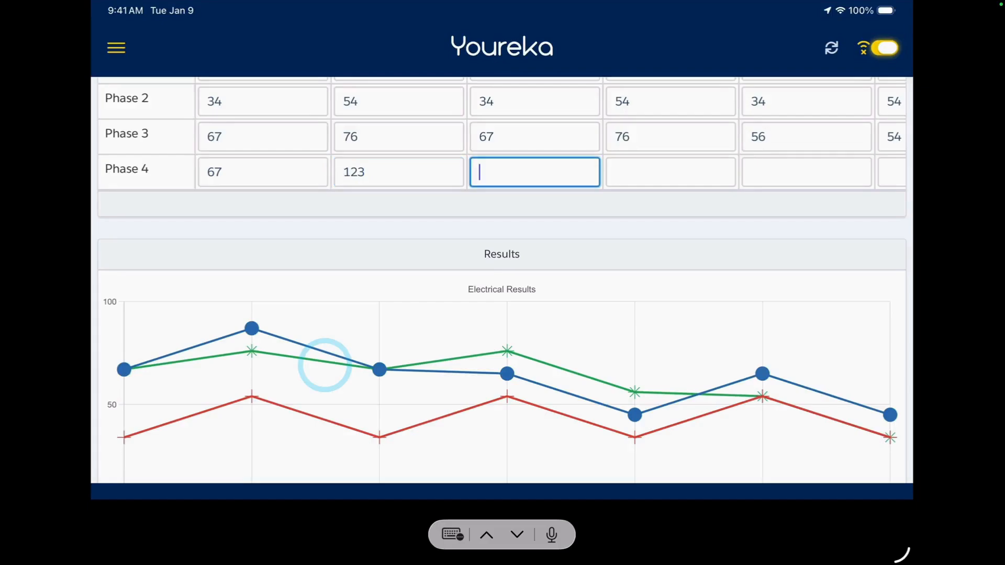
{"action": "type", "text": "65"}
{"action": "key", "text": "Tab"}
{"action": "type", "text": "34"}
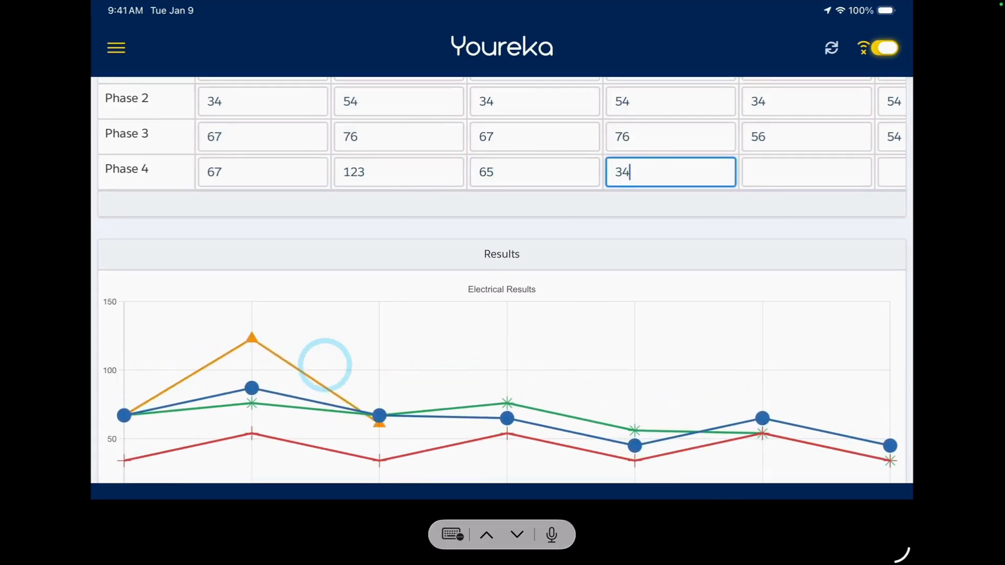
{"action": "key", "text": "Tab"}
{"action": "type", "text": "23"}
{"action": "key", "text": "Tab"}
{"action": "type", "text": "76"}
{"action": "key", "text": "Tab"}
{"action": "type", "text": "78"}
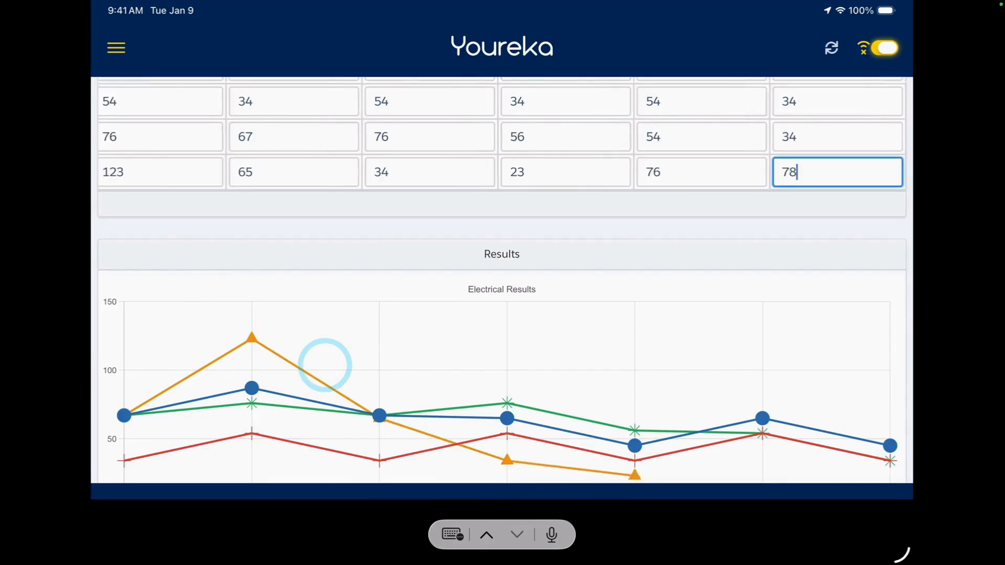
{"action": "scroll", "coordinate": [324, 365], "scroll_direction": "down", "scroll_amount": 3}
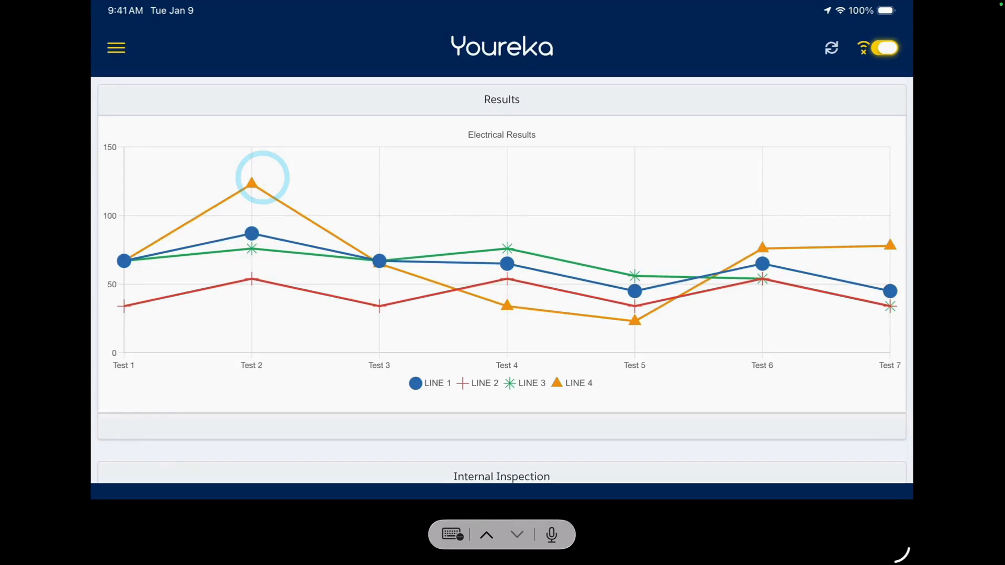
Step: Switch to the submitted Electrical Checks form in the browser and review its Electrical Results chart
{"action": "key", "text": "ctrl+Right"}
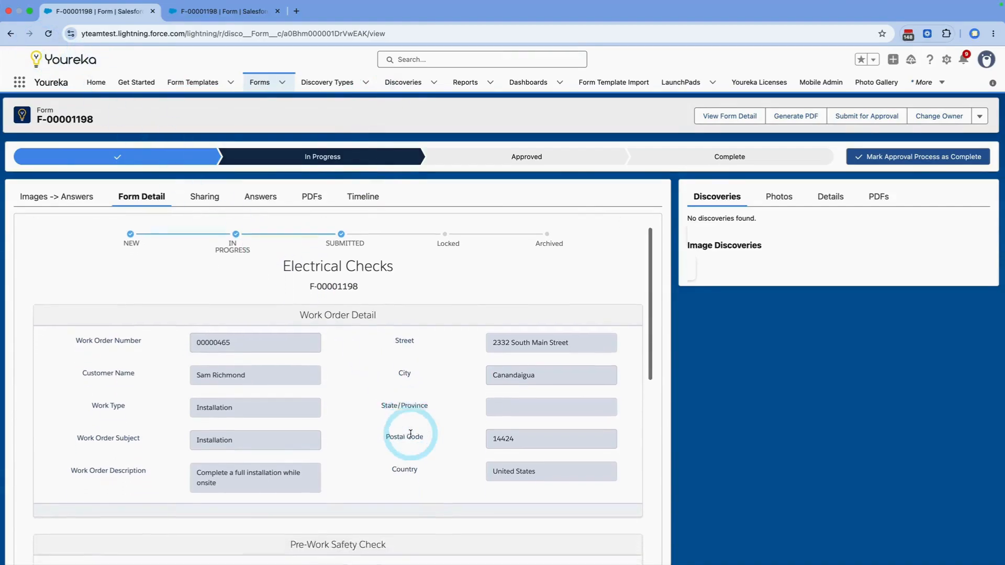
{"action": "scroll", "coordinate": [411, 433], "scroll_direction": "down", "scroll_amount": 10}
{"action": "scroll", "coordinate": [411, 437], "scroll_direction": "down", "scroll_amount": 15}
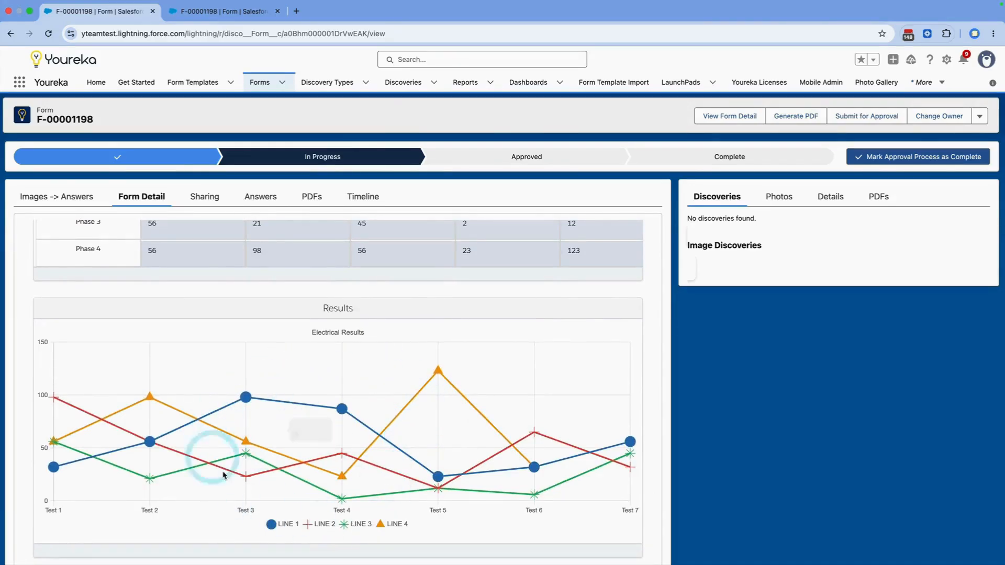
{"action": "scroll", "coordinate": [328, 425], "scroll_direction": "up", "scroll_amount": 20}
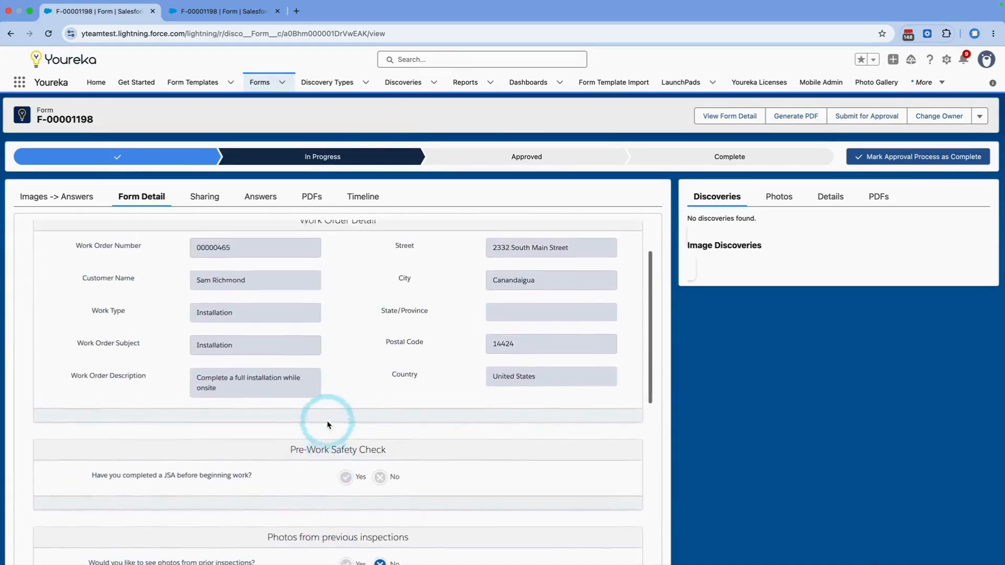
Step: Open the submitted Electrical Checks form for editing and go to the Electrical Tests table on page 2
{"action": "left_click", "coordinate": [316, 239]}
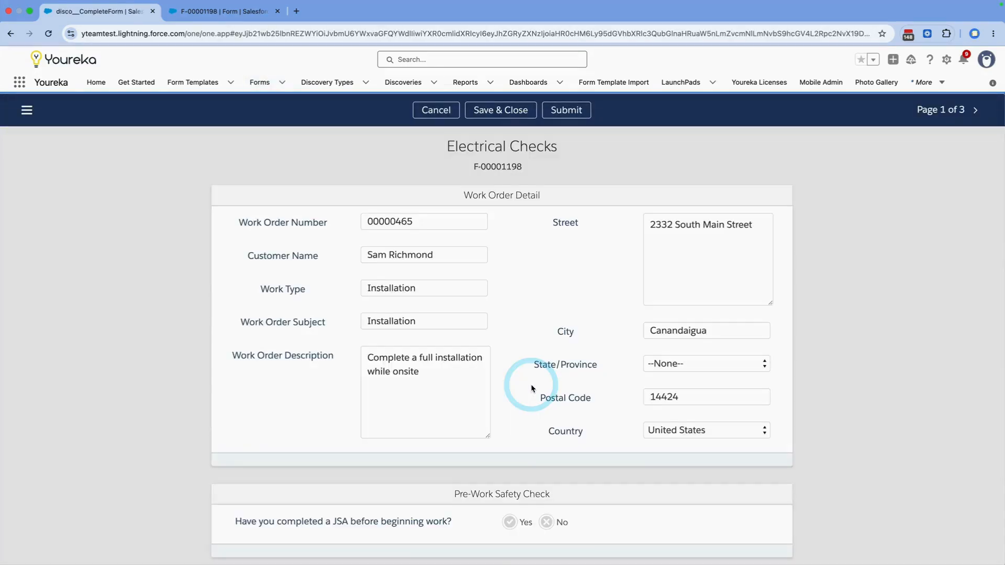
{"action": "left_click", "coordinate": [976, 110]}
{"action": "scroll", "coordinate": [592, 398], "scroll_direction": "down", "scroll_amount": 12}
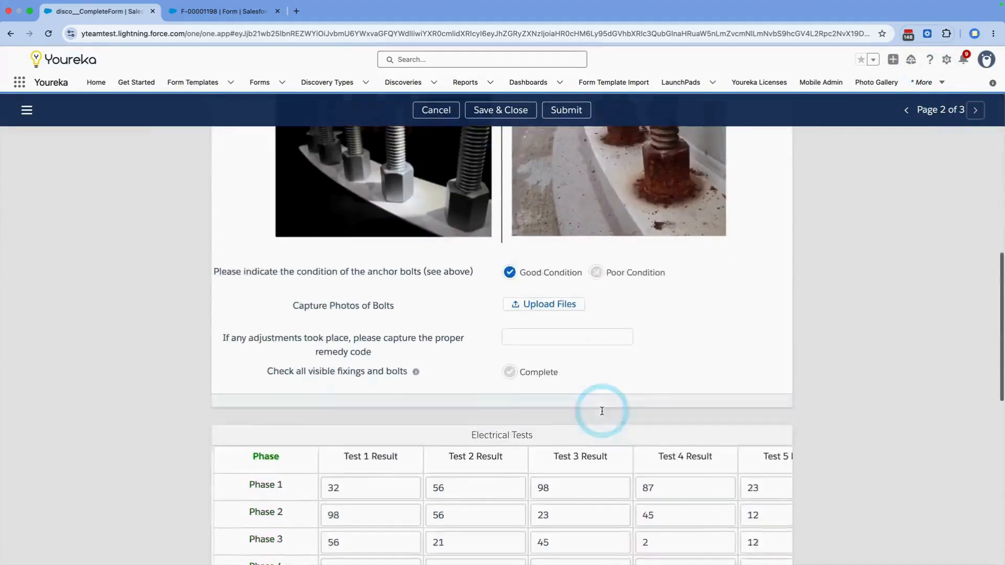
Step: Set the Phase 2 results to 78 for Test 2, 45 for Test 4, 87 for Test 5 and 15 for Test 6
{"action": "left_click", "coordinate": [449, 282]}
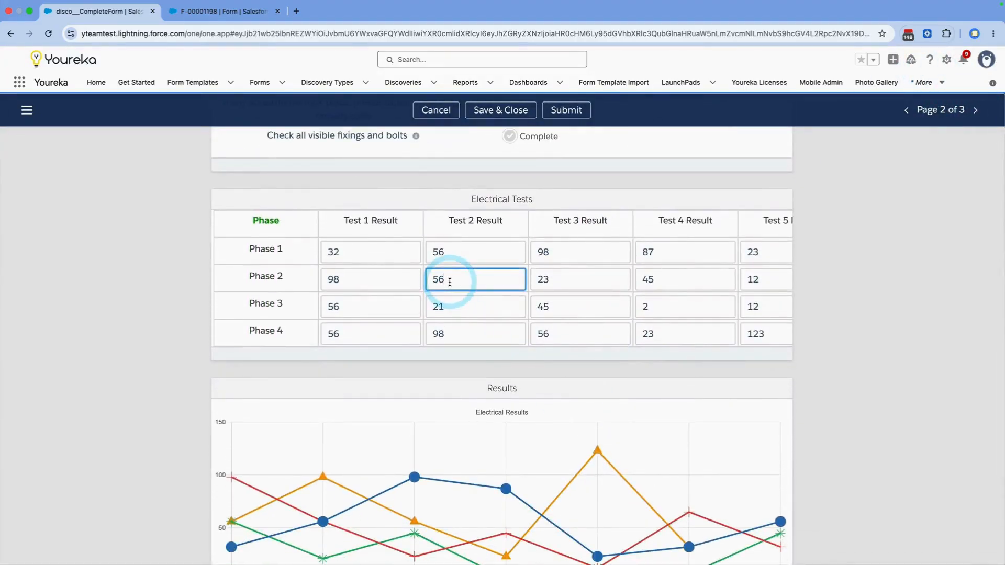
{"action": "key", "text": "BackSpace"}
{"action": "key", "text": "BackSpace"}
{"action": "type", "text": "78"}
{"action": "key", "text": "Tab"}
{"action": "key", "text": "Tab"}
{"action": "type", "text": "45"}
{"action": "key", "text": "Tab"}
{"action": "type", "text": "87"}
{"action": "key", "text": "Tab"}
{"action": "type", "text": "15"}
{"action": "key", "text": "Tab"}
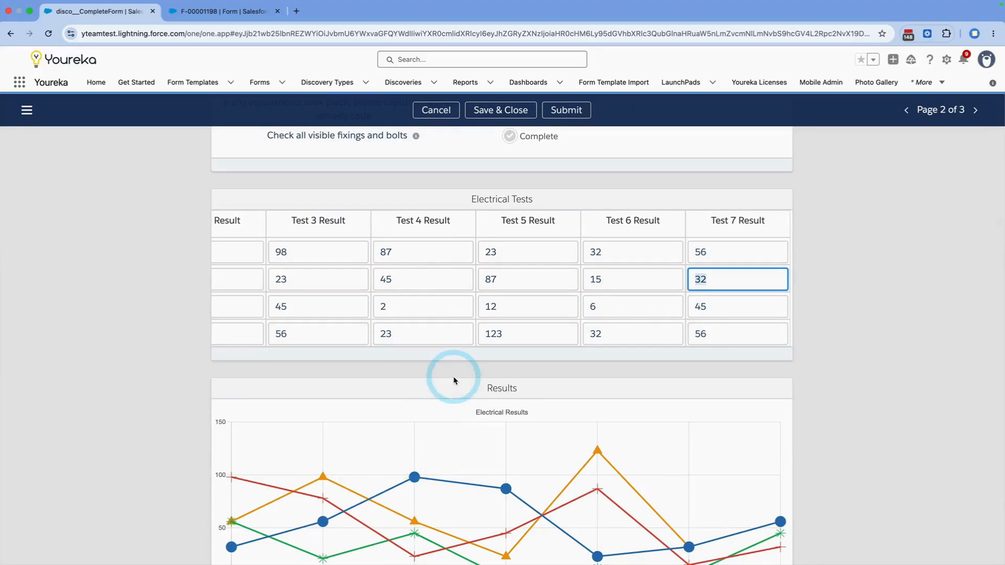
{"action": "left_click", "coordinate": [236, 20]}
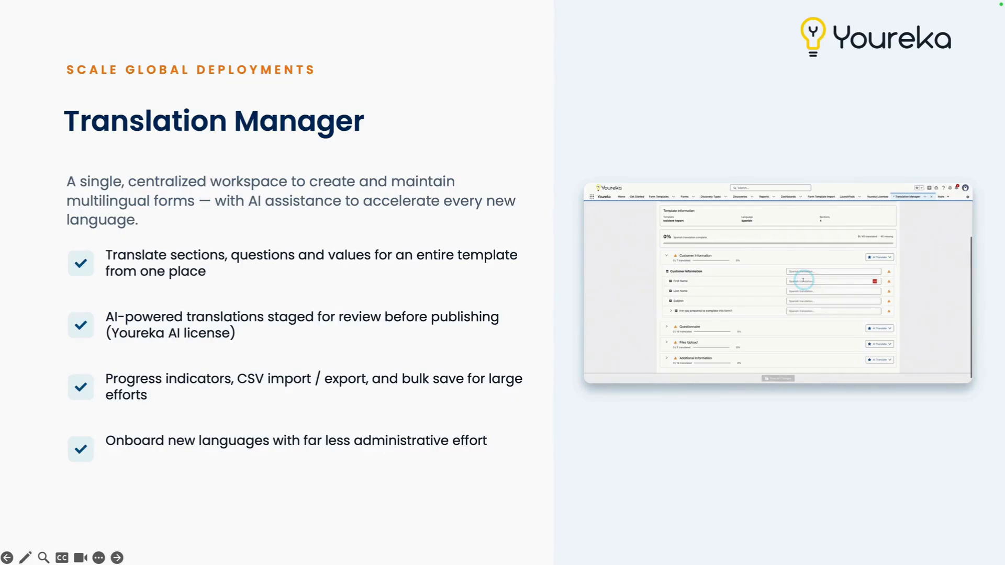
{"action": "left_click", "coordinate": [309, 326]}
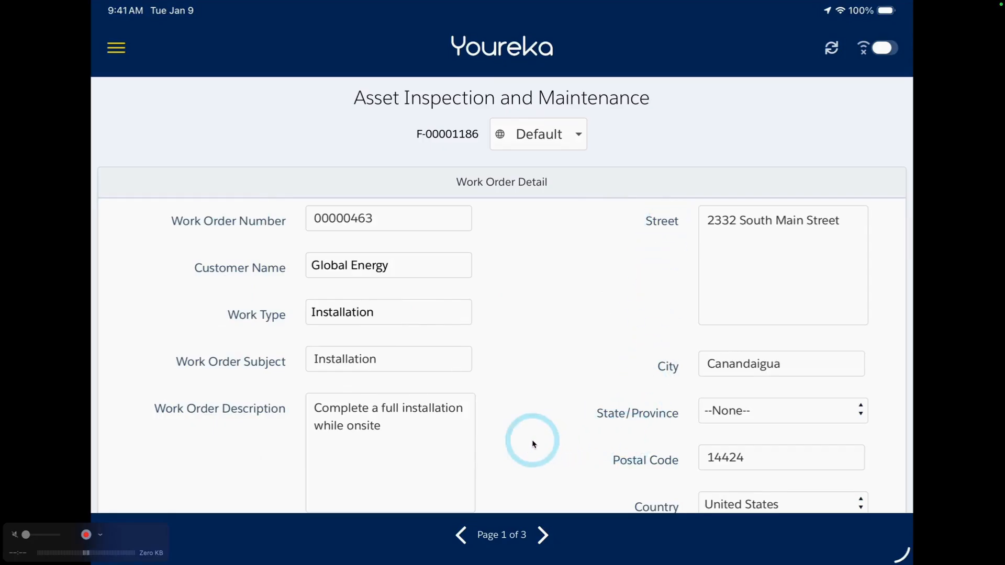
Step: Set the Asset Inspection and Maintenance form's language to Spanish and check the translated labels on its first page
{"action": "scroll", "coordinate": [532, 440], "scroll_direction": "down", "scroll_amount": 5}
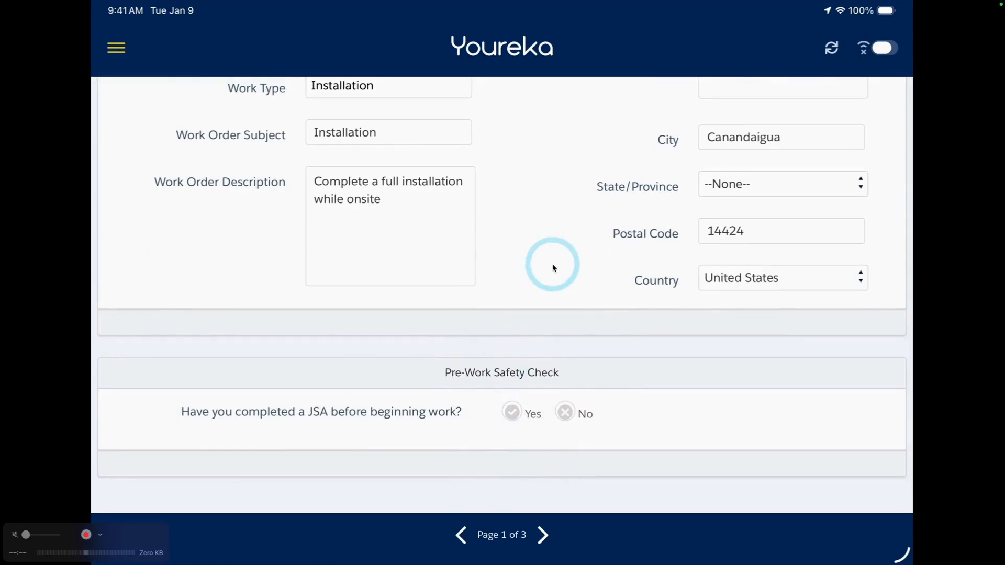
{"action": "scroll", "coordinate": [553, 268], "scroll_direction": "up", "scroll_amount": 5}
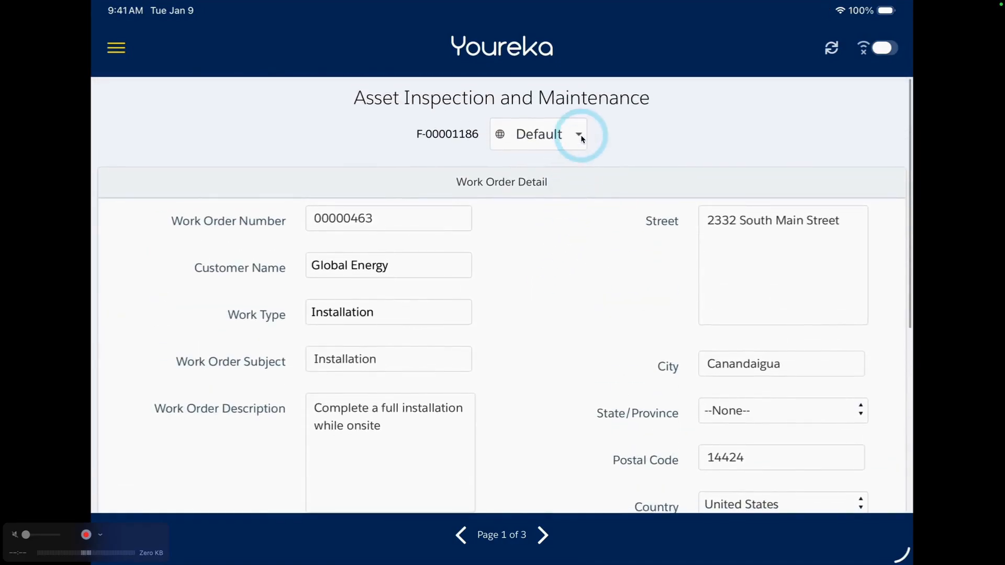
{"action": "left_click", "coordinate": [580, 135]}
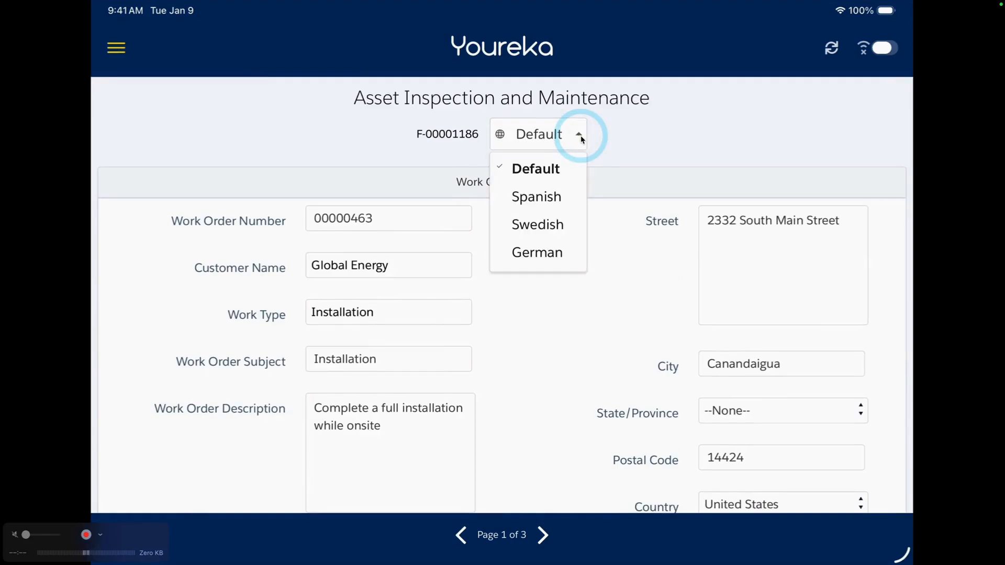
{"action": "key", "text": "Down"}
{"action": "key", "text": "Return"}
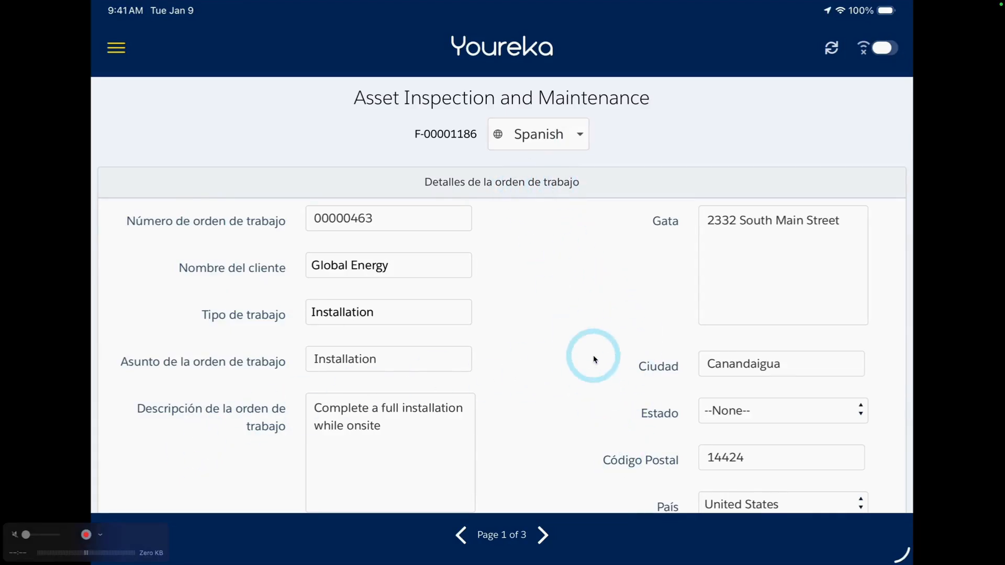
{"action": "scroll", "coordinate": [592, 357], "scroll_direction": "down", "scroll_amount": 3}
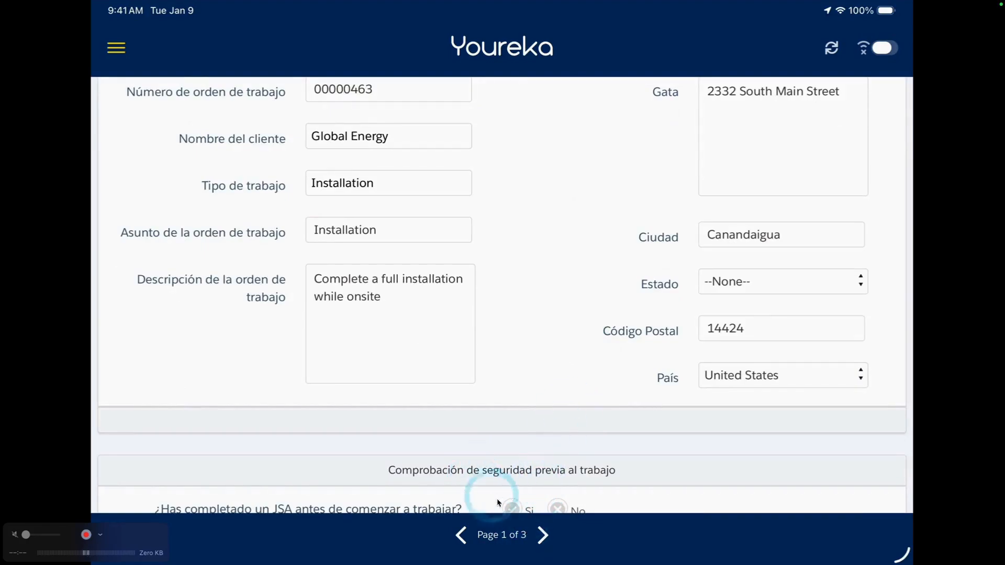
{"action": "scroll", "coordinate": [523, 352], "scroll_direction": "down", "scroll_amount": 1}
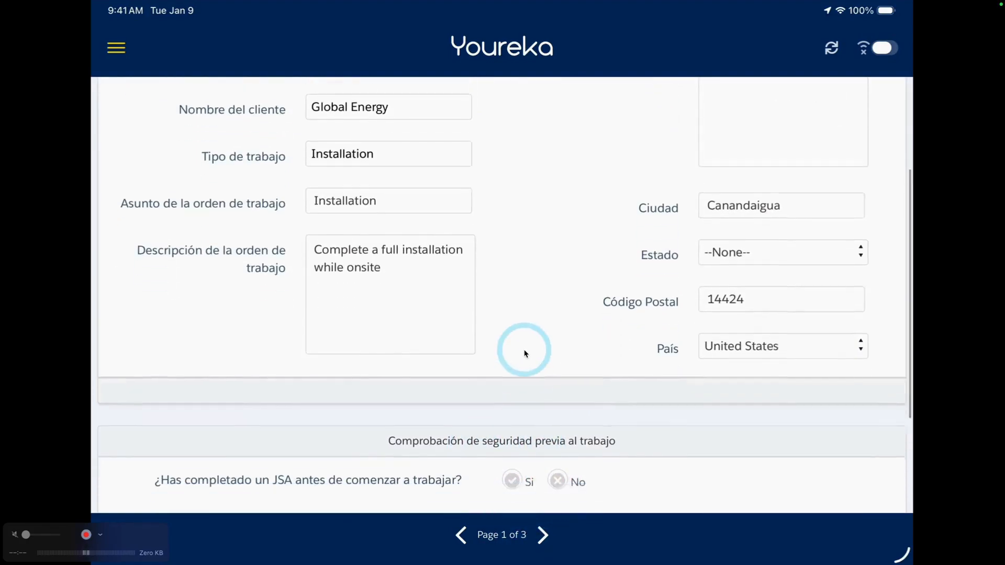
{"action": "scroll", "coordinate": [523, 352], "scroll_direction": "up", "scroll_amount": 5}
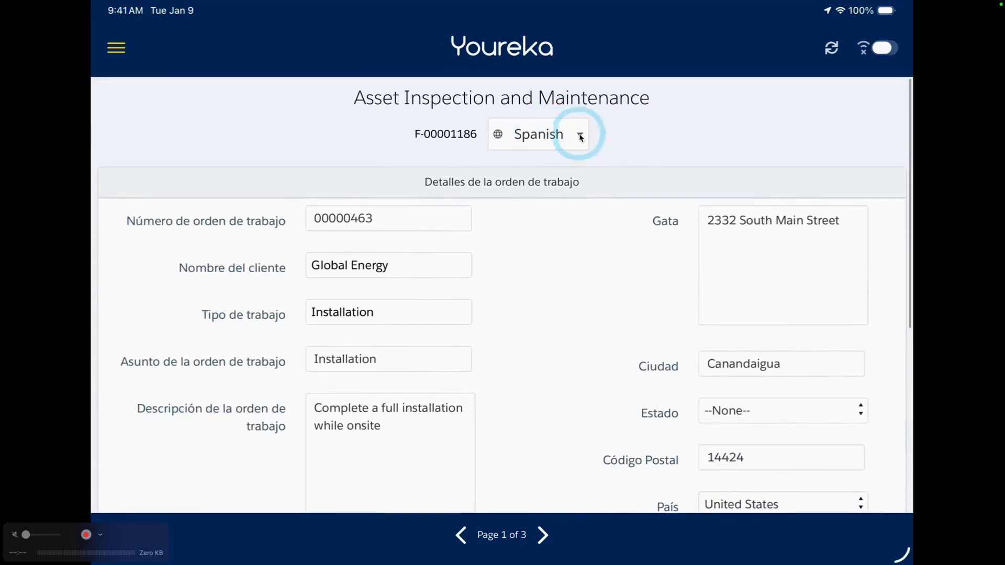
Step: Set the Asset Inspection and Maintenance form's language to German and check the translated labels on its first page
{"action": "left_click", "coordinate": [580, 136]}
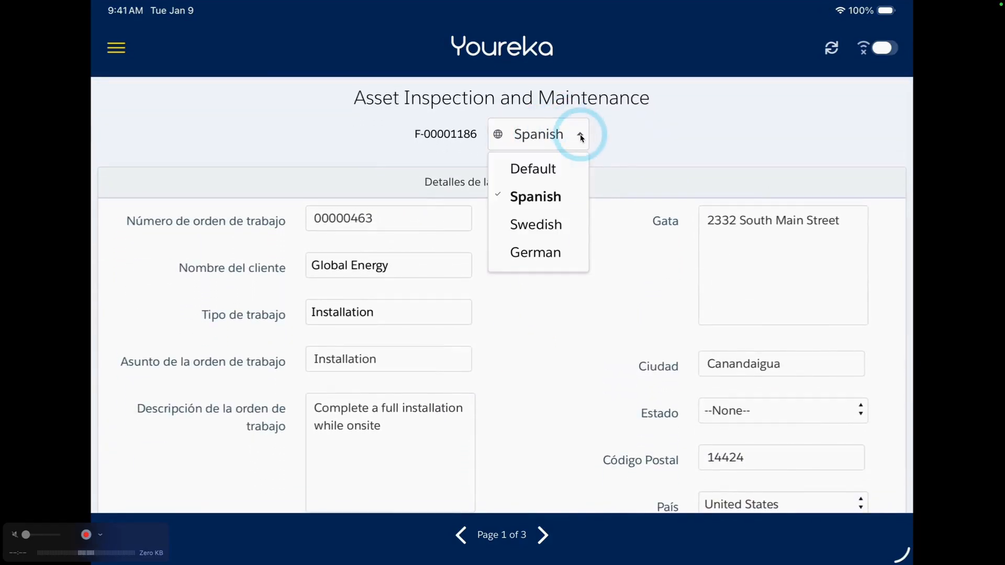
{"action": "left_click", "coordinate": [535, 253]}
{"action": "scroll", "coordinate": [580, 135], "scroll_direction": "down", "scroll_amount": 5}
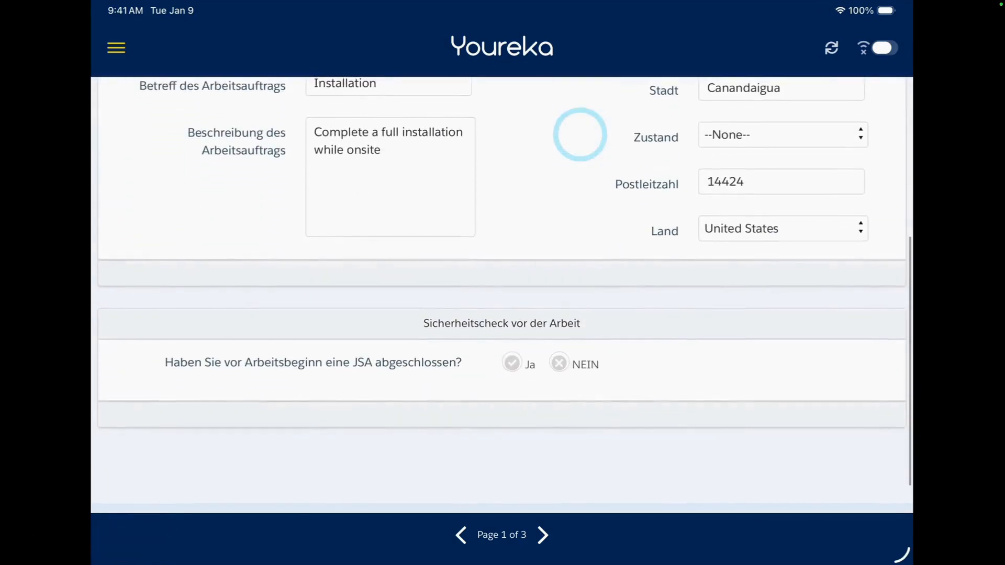
{"action": "scroll", "coordinate": [580, 135], "scroll_direction": "up", "scroll_amount": 5}
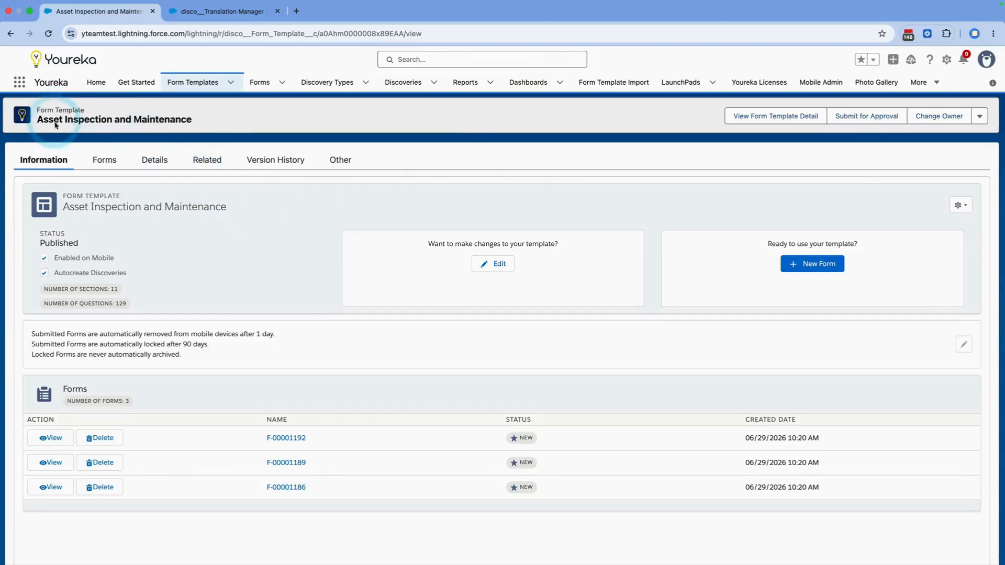
Step: Open the template's related question about completing a JSA before beginning work and view its translation records
{"action": "left_click", "coordinate": [204, 161]}
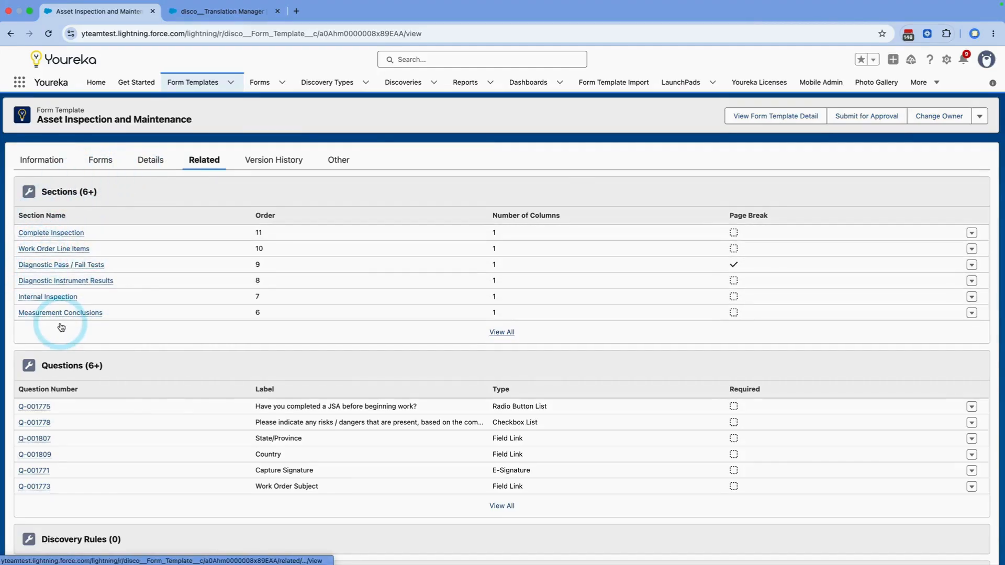
{"action": "left_click", "coordinate": [25, 407]}
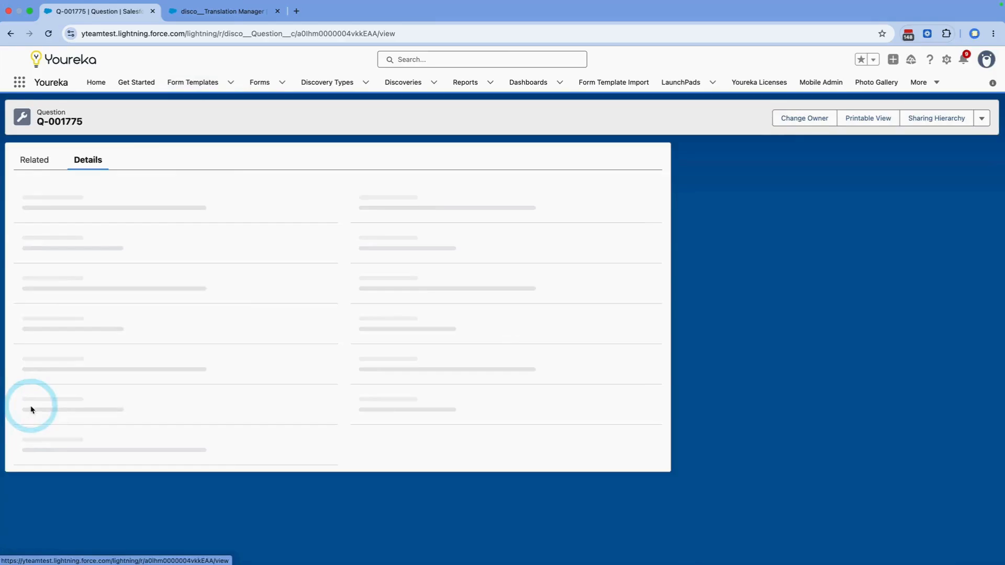
{"action": "left_click", "coordinate": [37, 162]}
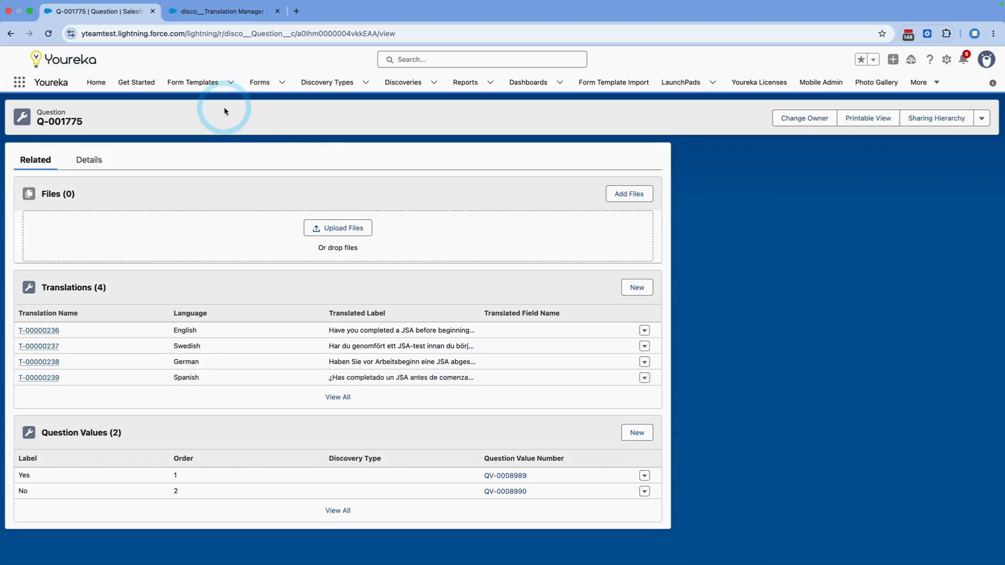
Step: Load the Incident Report form template in Translation Manager with German as the target language
{"action": "left_click", "coordinate": [229, 15]}
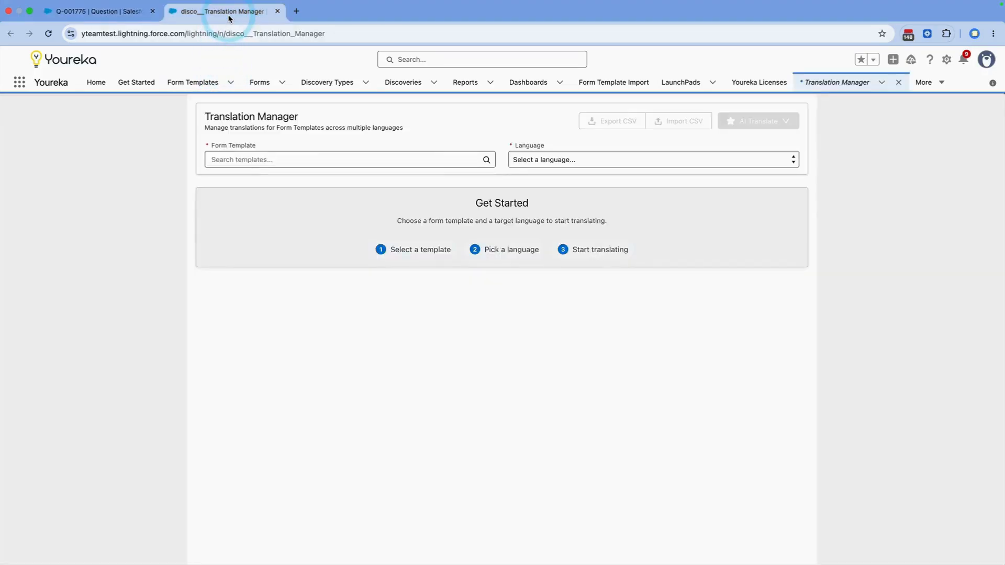
{"action": "left_click", "coordinate": [277, 158]}
{"action": "type", "text": "in"}
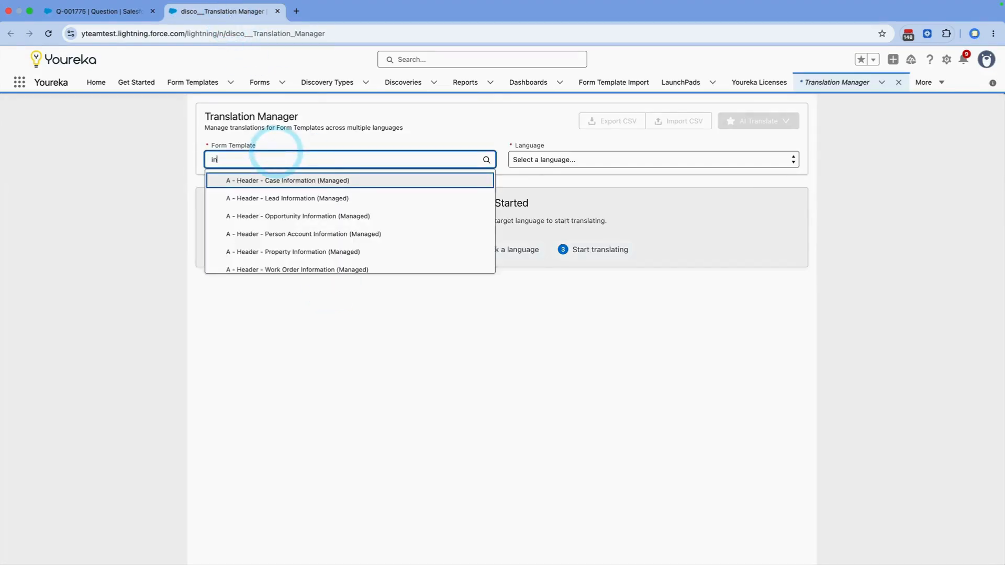
{"action": "type", "text": "d"}
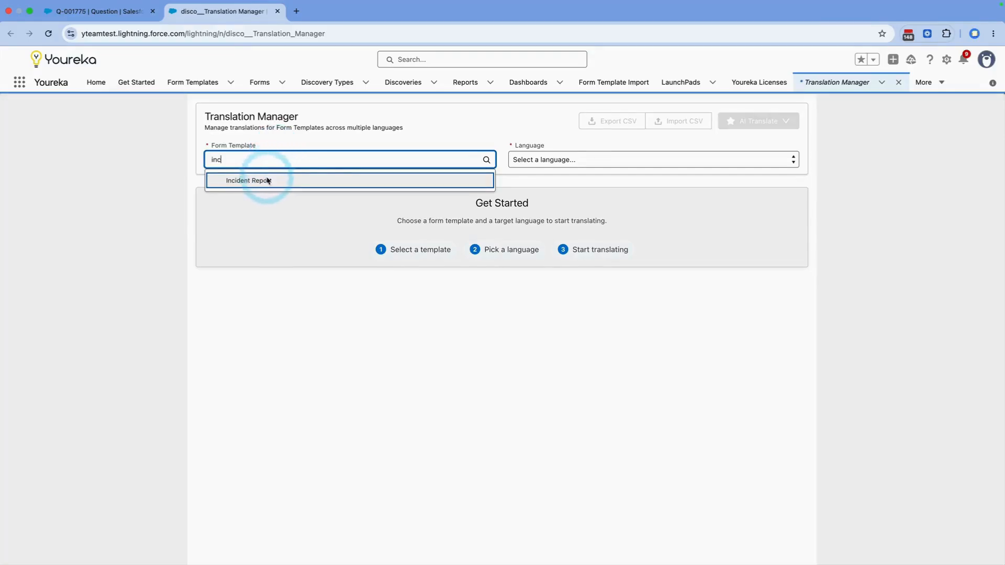
{"action": "left_click", "coordinate": [264, 180]}
{"action": "left_click", "coordinate": [590, 157]}
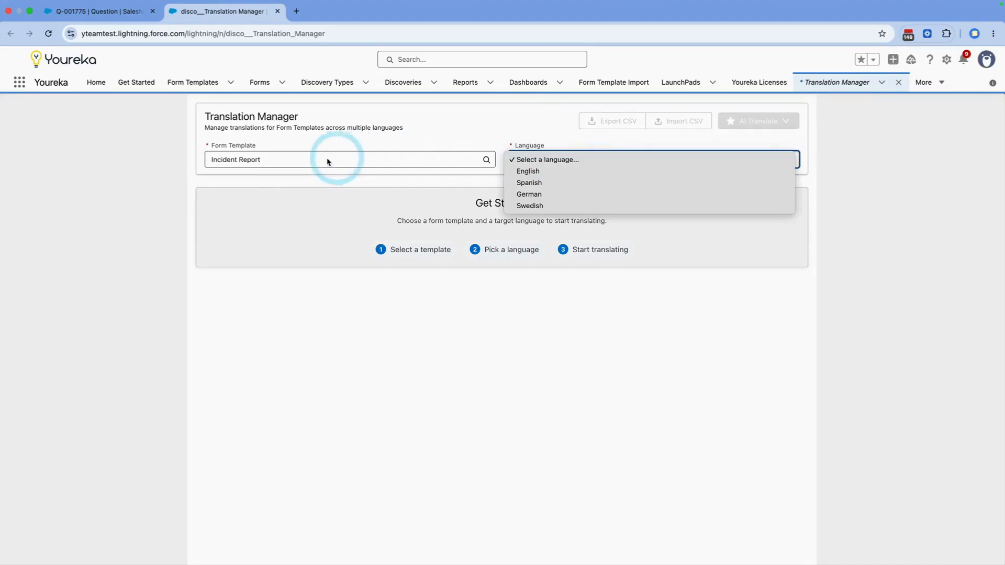
{"action": "left_click", "coordinate": [535, 195]}
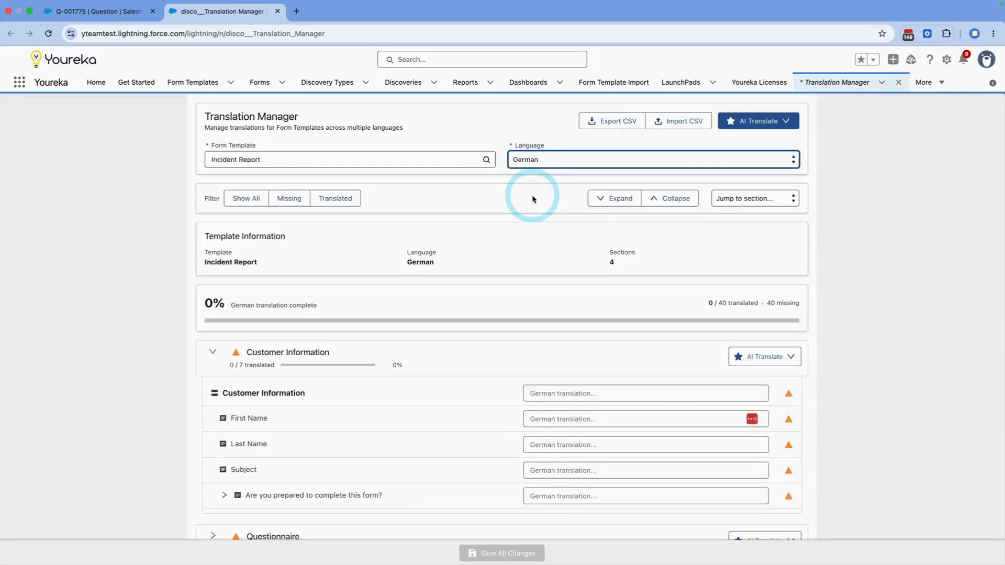
Step: Generate AI translations for all items in the Customer Information section, check the Last Name translation and save the changes
{"action": "scroll", "coordinate": [474, 411], "scroll_direction": "down", "scroll_amount": 1}
{"action": "scroll", "coordinate": [474, 412], "scroll_direction": "down", "scroll_amount": 3}
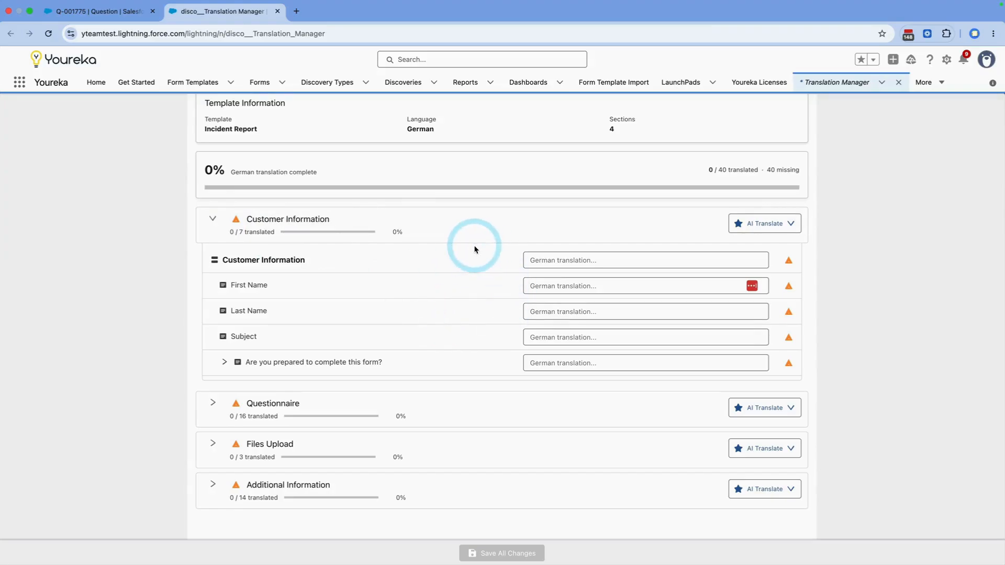
{"action": "left_click", "coordinate": [774, 226]}
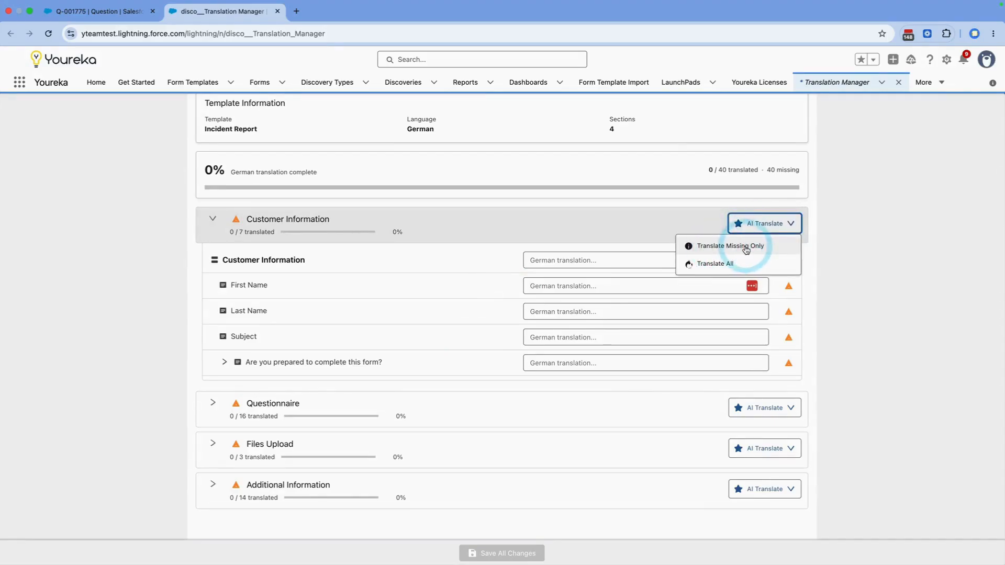
{"action": "left_click", "coordinate": [713, 265]}
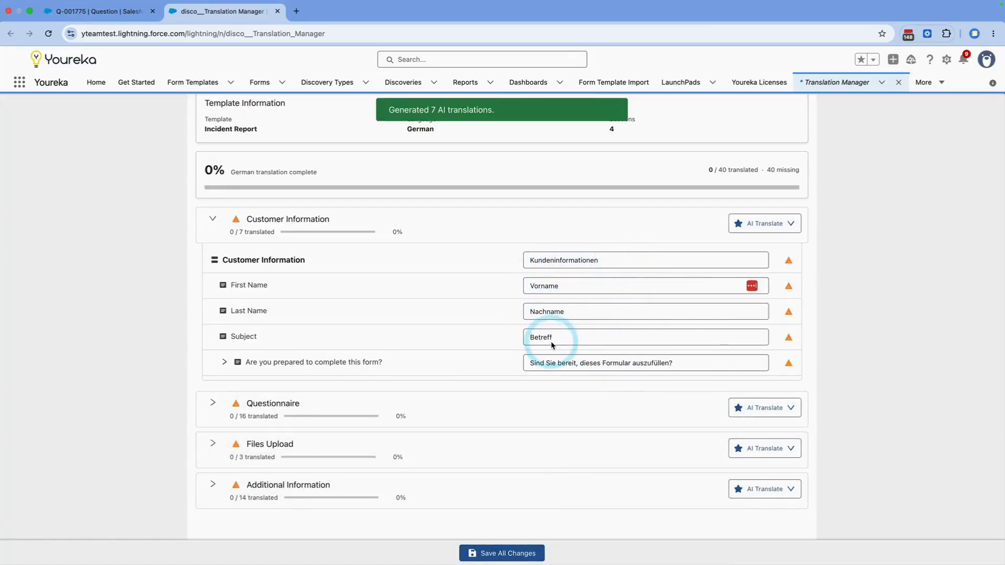
{"action": "double_click", "coordinate": [568, 313]}
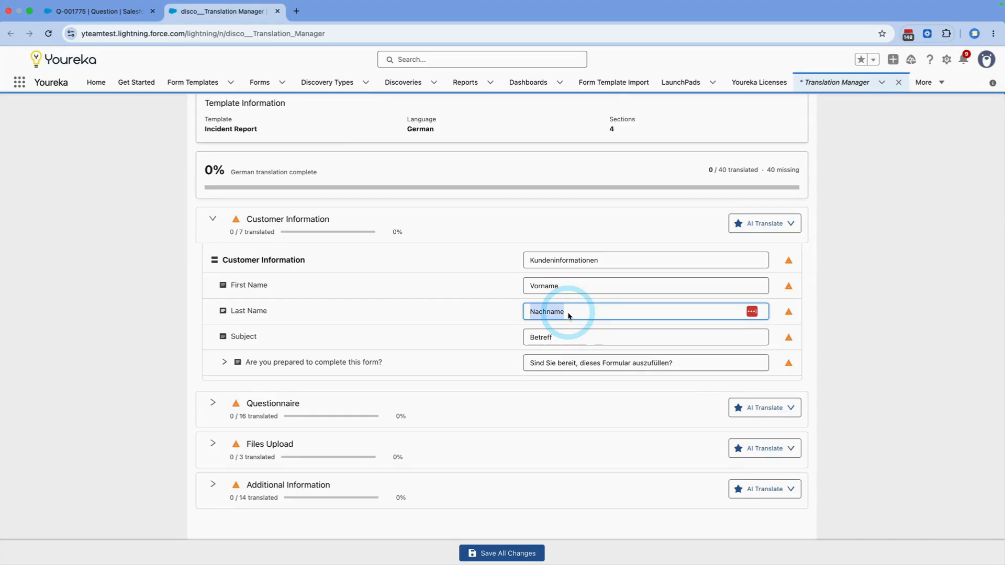
{"action": "left_click", "coordinate": [503, 554]}
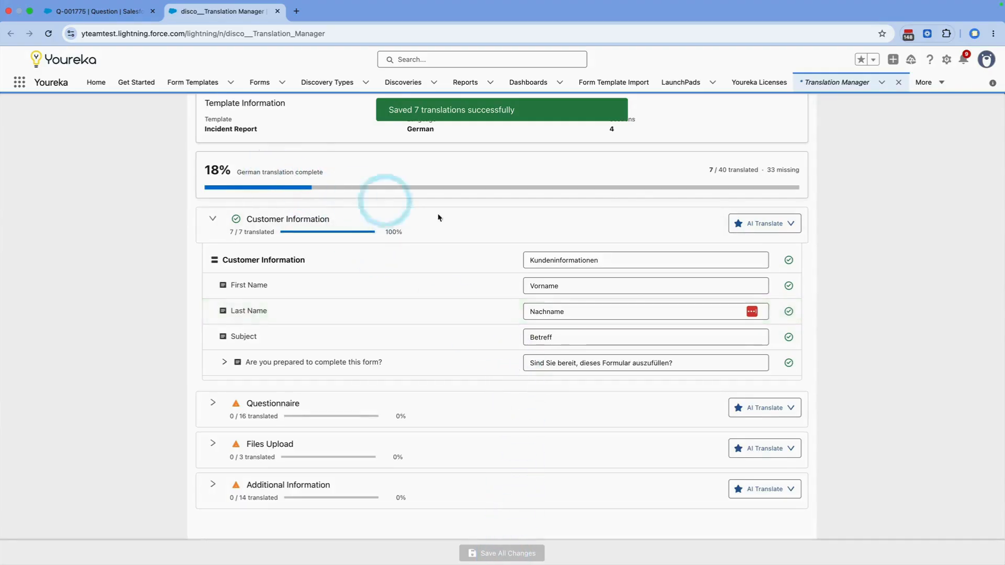
Step: Generate AI translations for only the missing items across the whole Incident Report template and save them
{"action": "scroll", "coordinate": [499, 293], "scroll_direction": "up", "scroll_amount": 3}
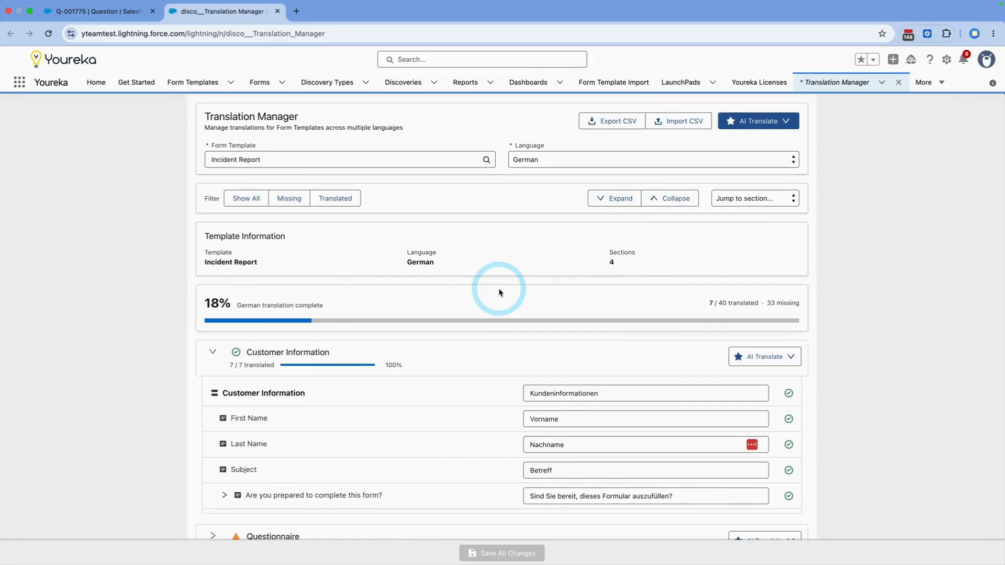
{"action": "left_click", "coordinate": [757, 121]}
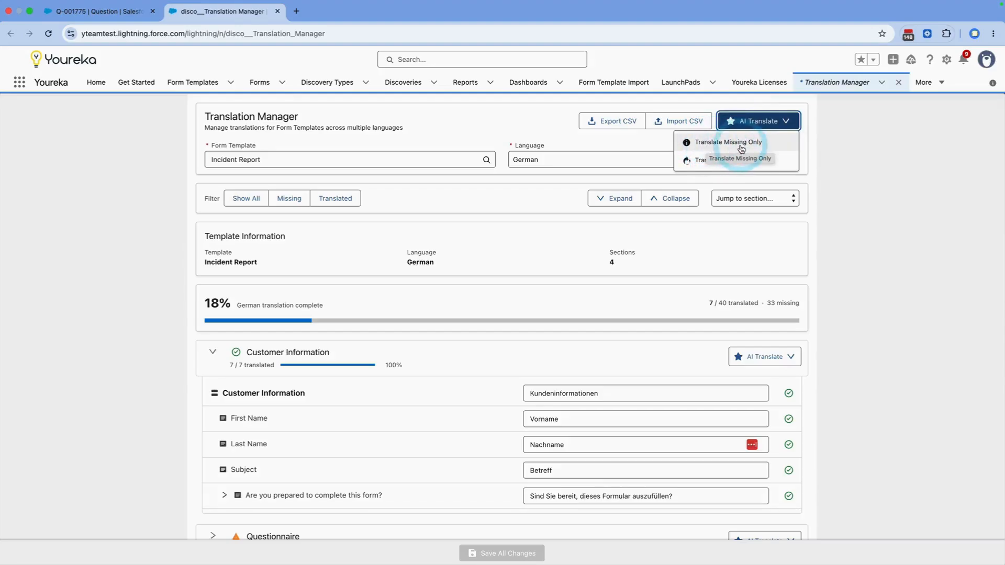
{"action": "left_click", "coordinate": [741, 149]}
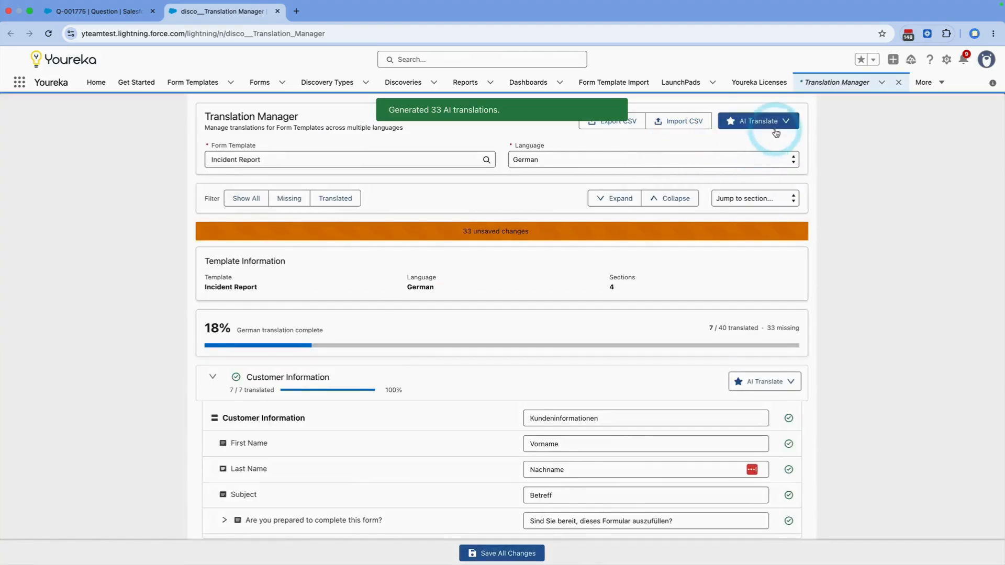
{"action": "left_click", "coordinate": [505, 550]}
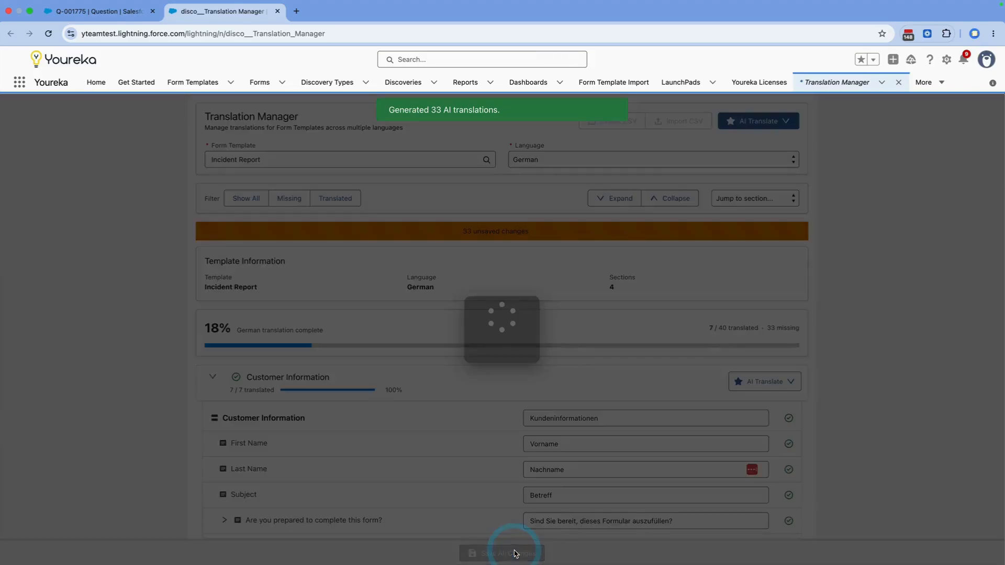
Step: Expand the Questionnaire and Files Upload sections and review their German translations
{"action": "scroll", "coordinate": [452, 444], "scroll_direction": "down", "scroll_amount": 3}
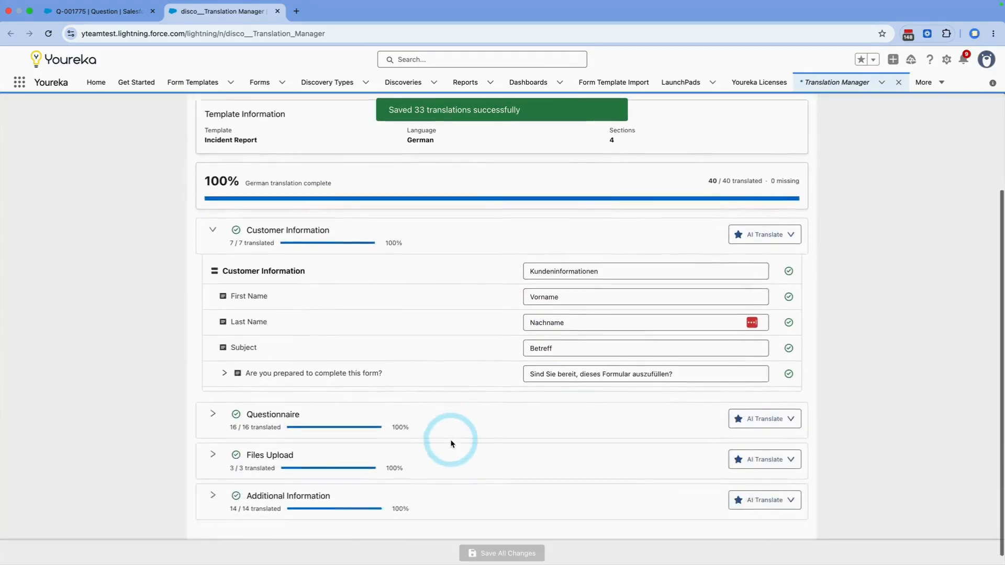
{"action": "left_click", "coordinate": [212, 403]}
{"action": "scroll", "coordinate": [214, 427], "scroll_direction": "down", "scroll_amount": 4}
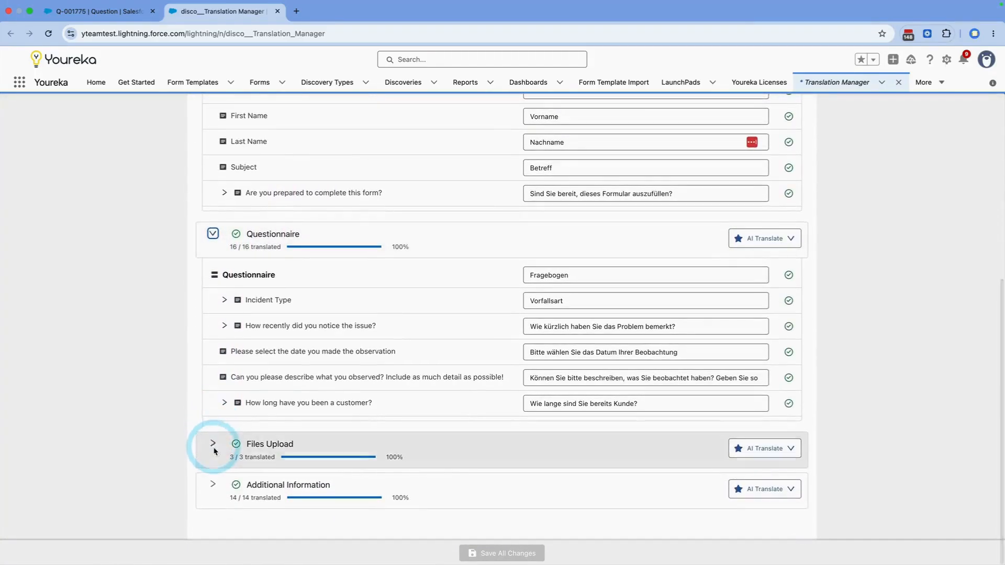
{"action": "left_click", "coordinate": [213, 441]}
{"action": "scroll", "coordinate": [437, 436], "scroll_direction": "down", "scroll_amount": 4}
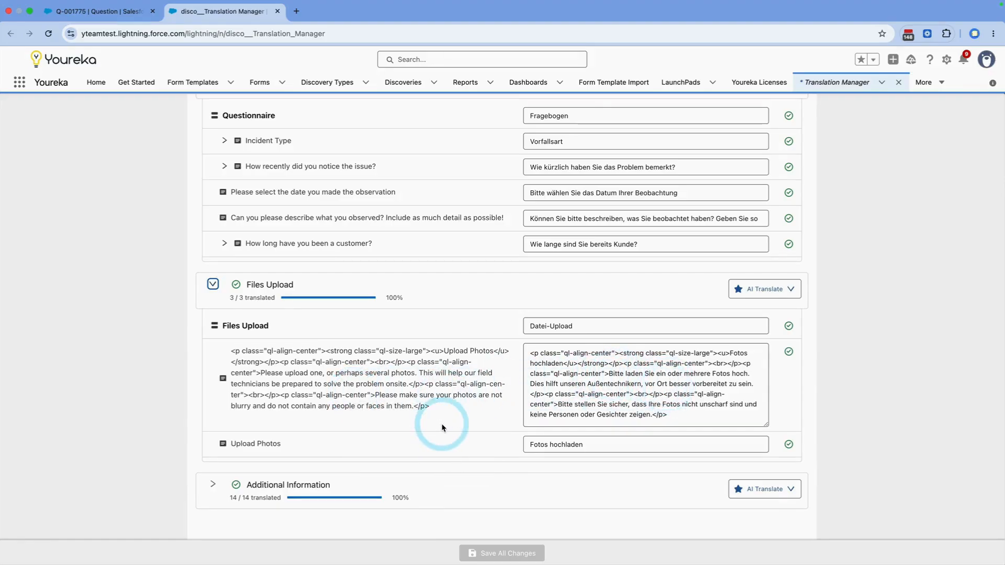
{"action": "scroll", "coordinate": [442, 428], "scroll_direction": "up", "scroll_amount": 10}
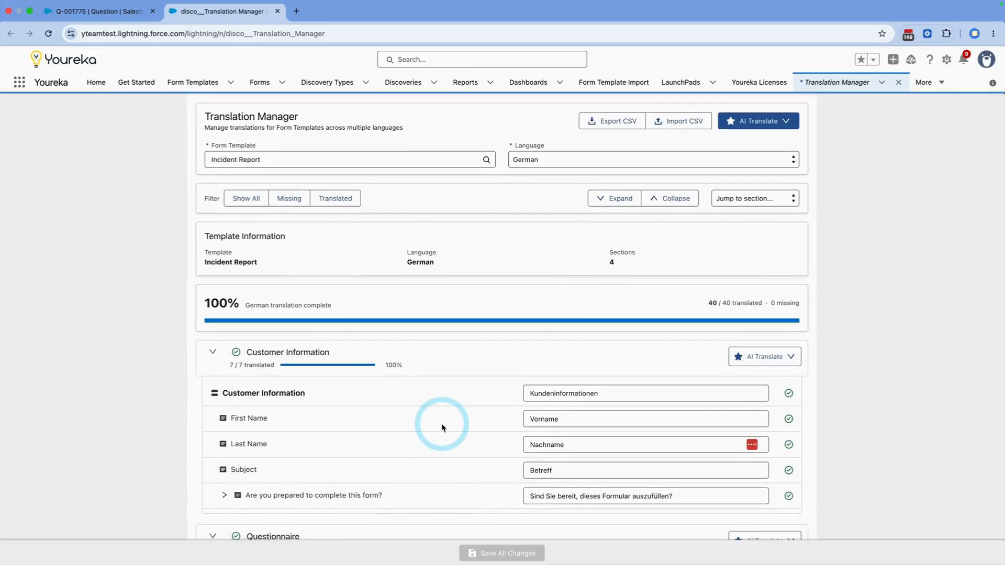